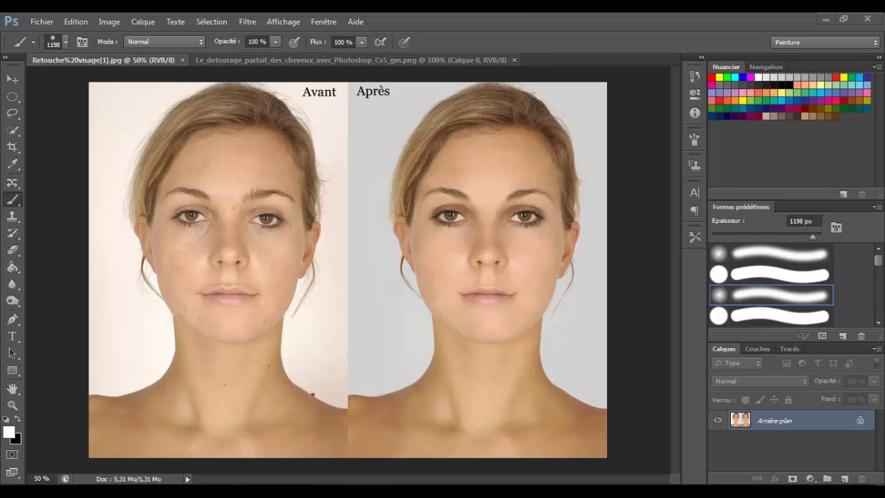
- Look at the hair cut-out document, and return to the Retouche visage portrait
left_click(352, 59)
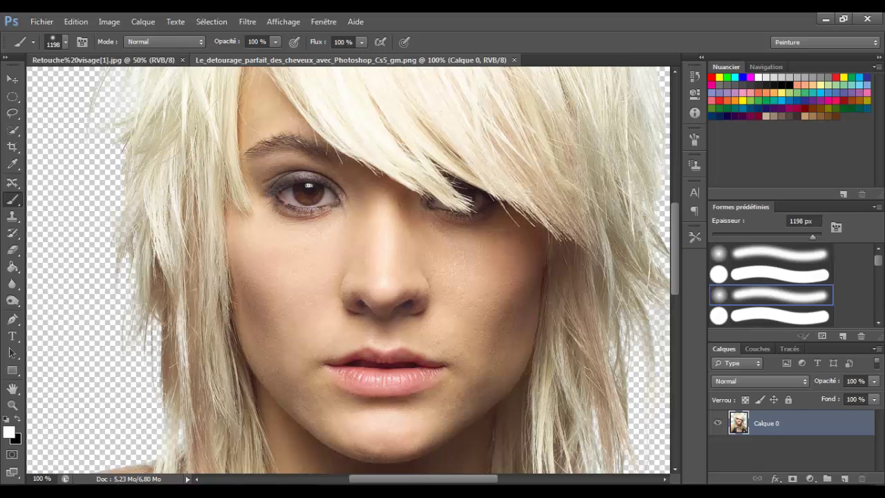
left_click(104, 60)
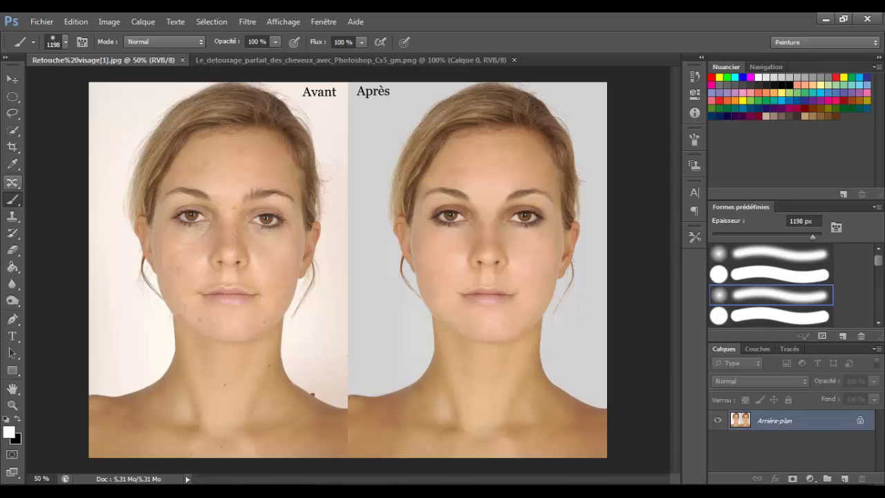
- Choose the Spot Healing Brush tool and dab it on the plain background beside the portrait's hair
left_click(12, 183)
right_click(13, 183)
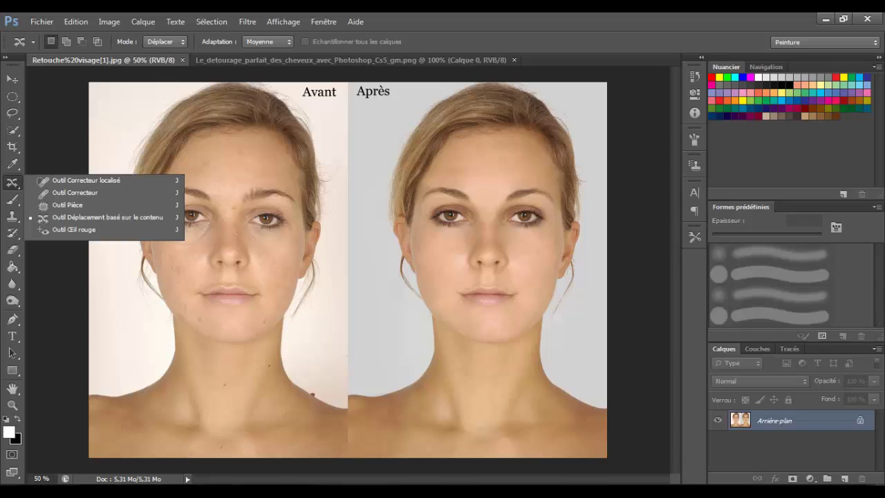
left_click(104, 181)
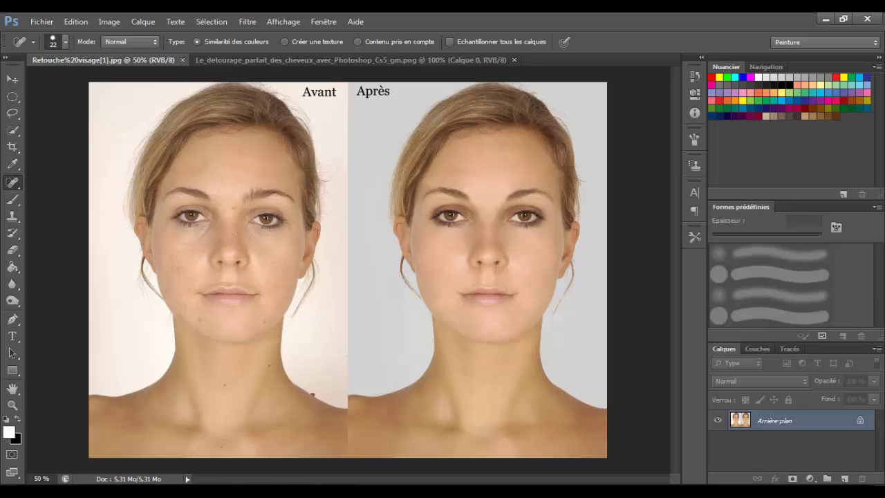
right_click(13, 182)
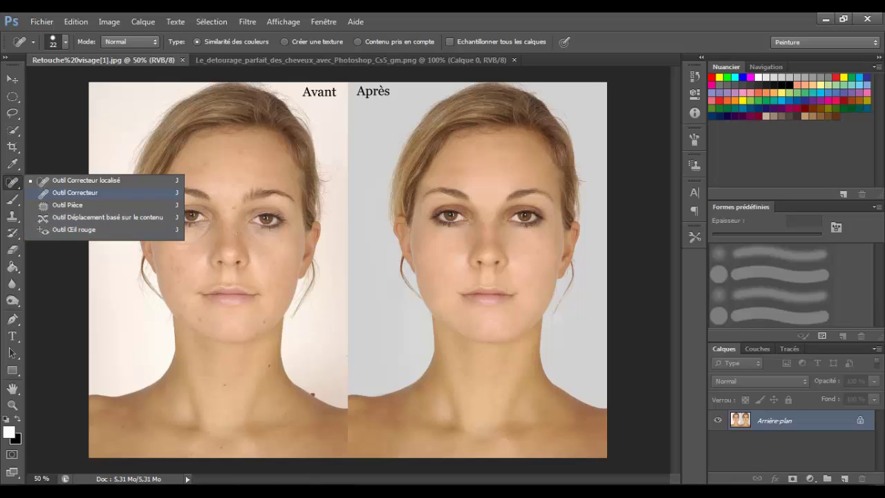
left_click(117, 276)
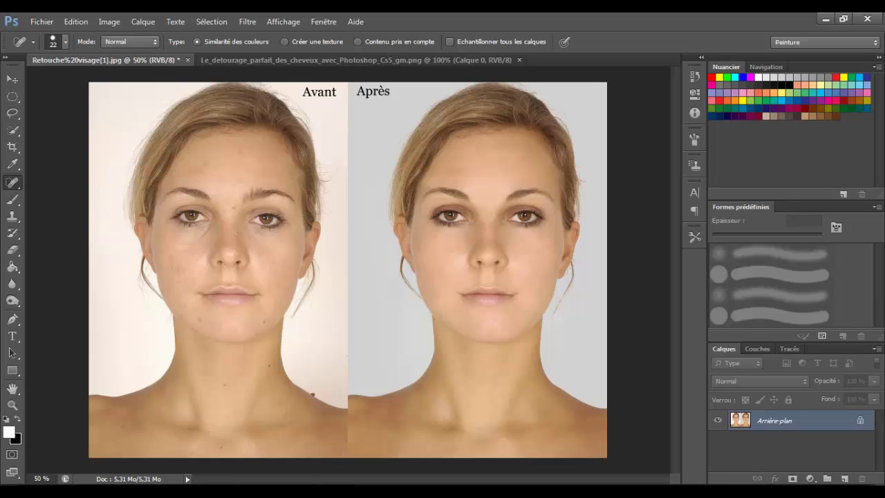
- Crop the image to the "Avant" portrait, cutting off the "Après" half
left_click(12, 405)
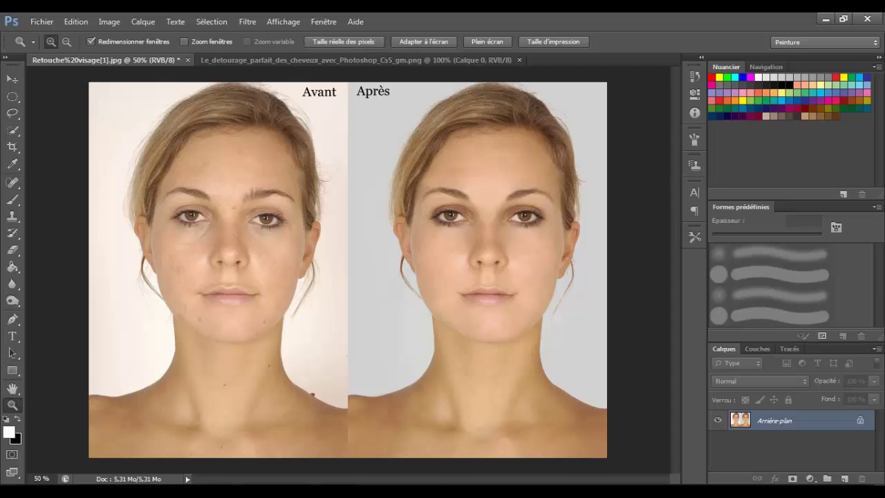
left_click(12, 147)
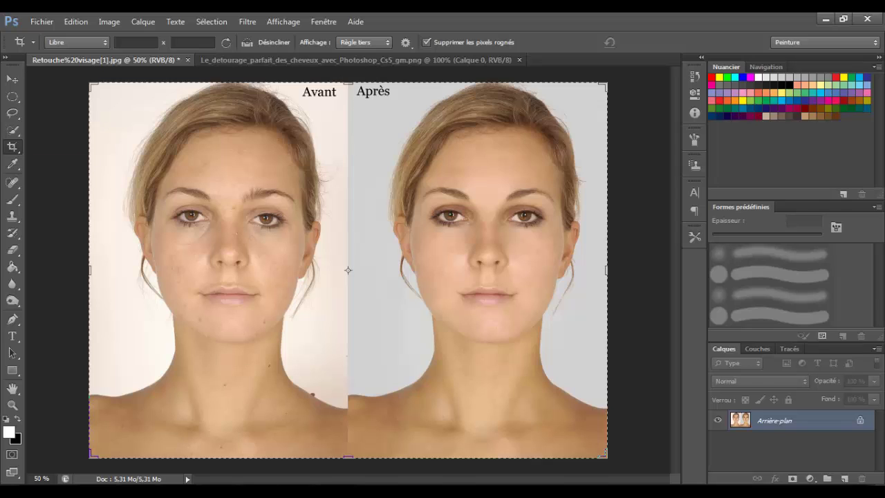
left_click_drag(606, 270, 523, 146)
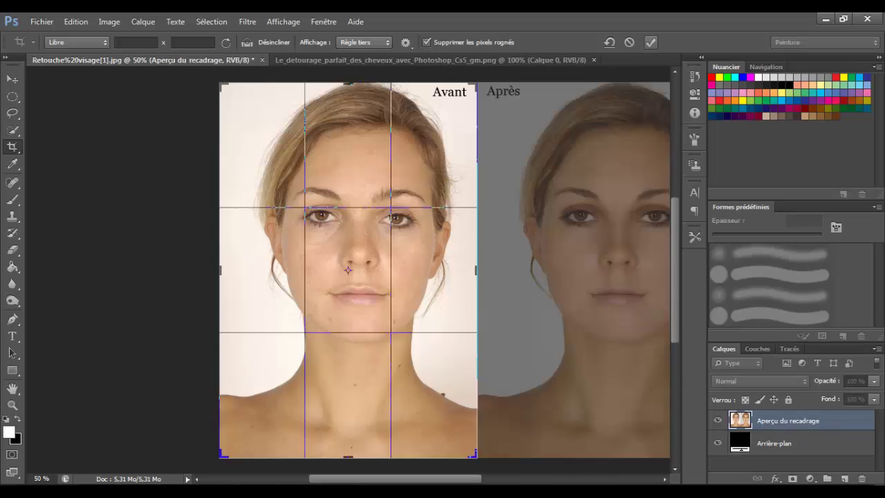
key("Return")
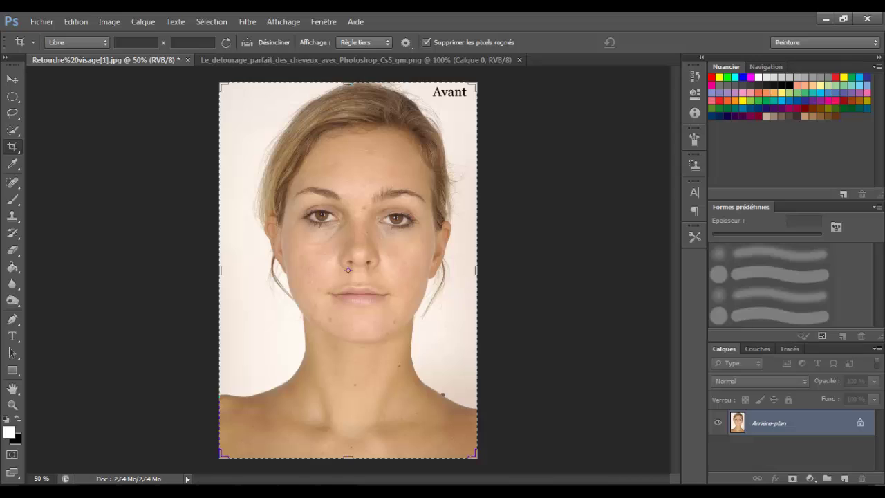
- Try to move the locked background layer with the Move tool
key("v")
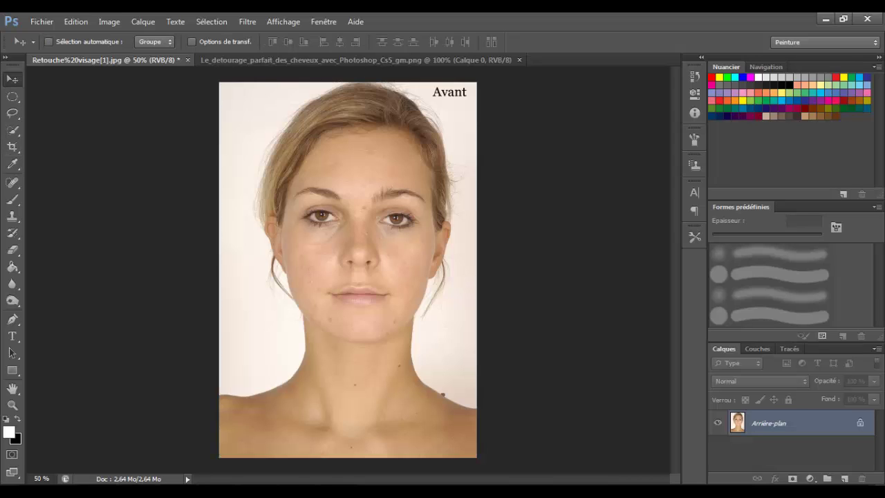
key("Right")
key("Return")
left_click(277, 125)
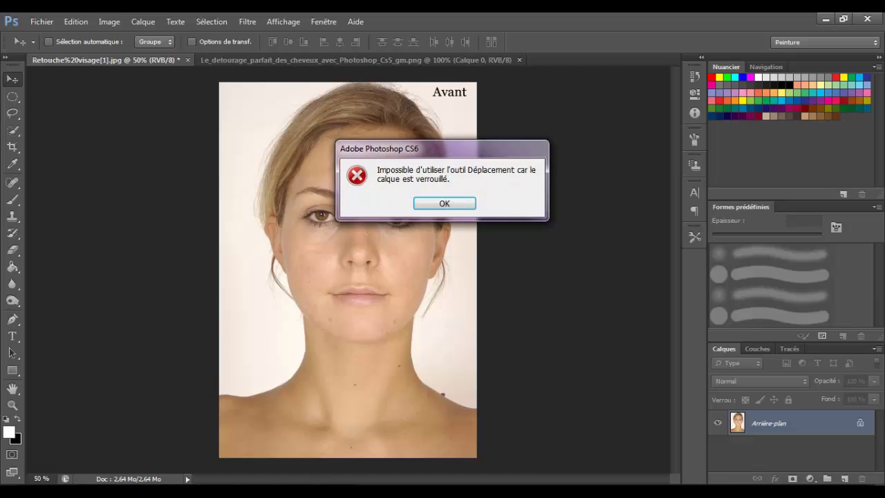
key("Return")
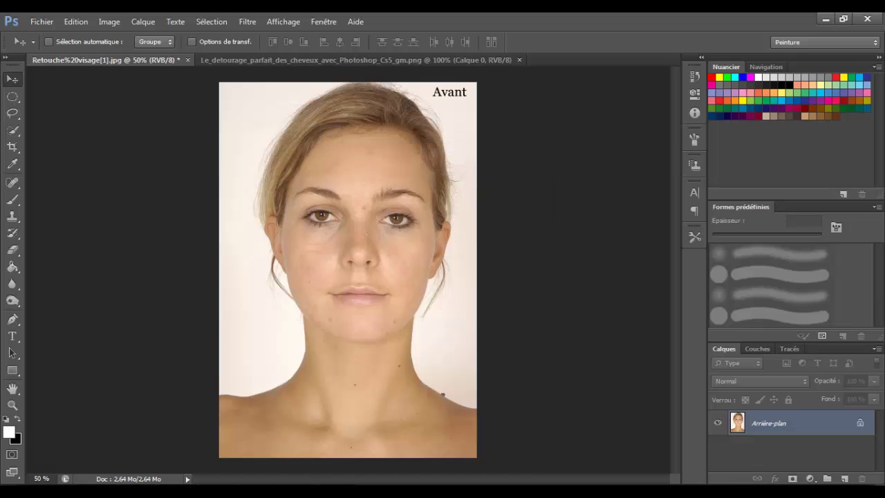
- Remove the blemish and small marks between the eyebrows with the Spot Healing Brush, working at 100% zoom
key("z")
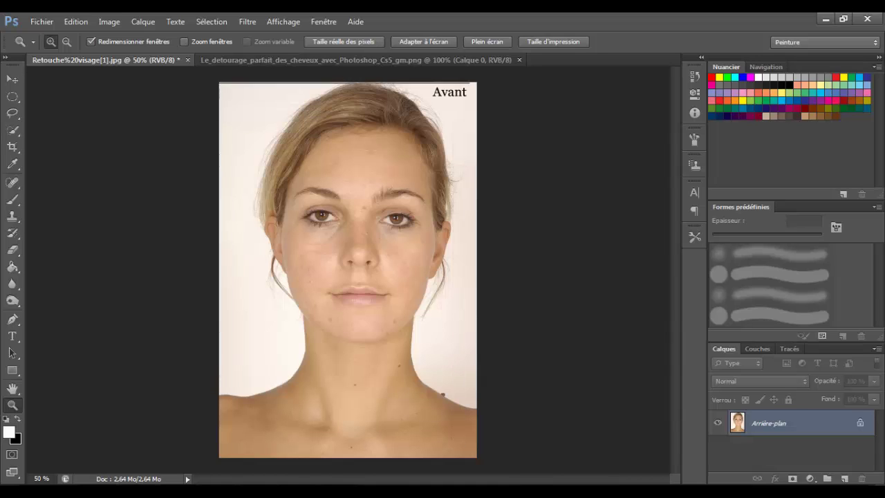
key("ctrl+plus")
key("ctrl+plus")
key("ctrl+plus")
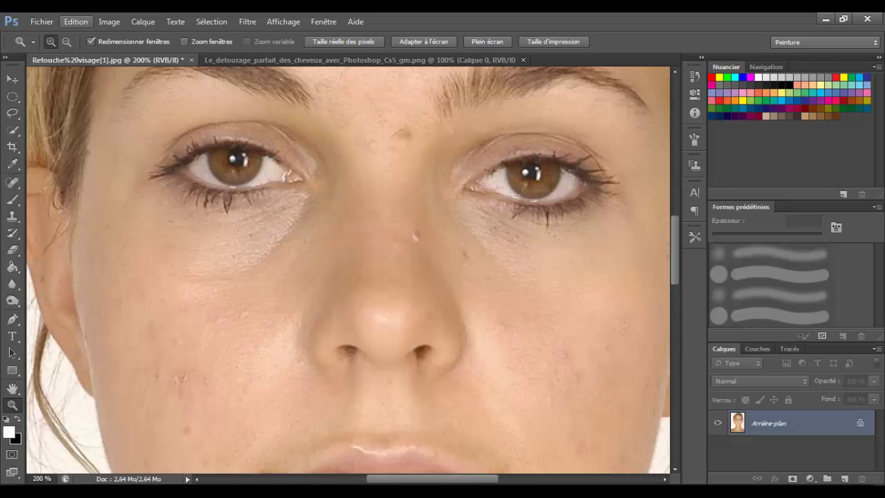
key("alt")
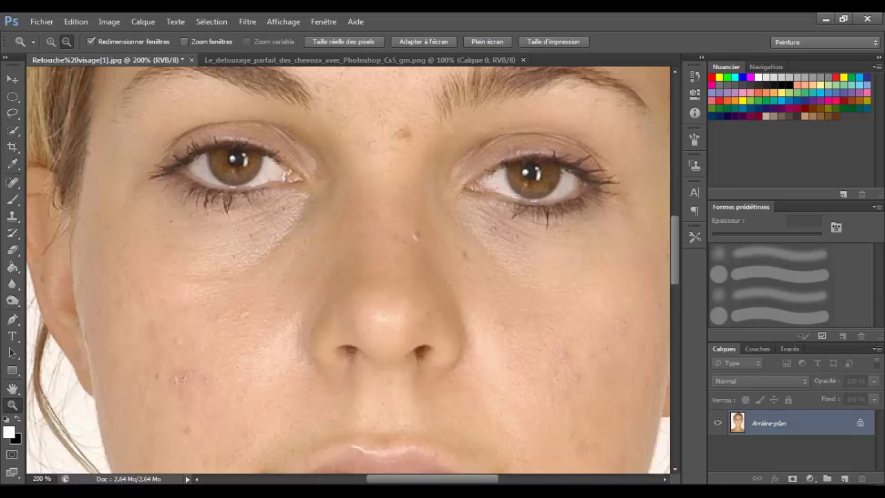
key("ctrl+minus")
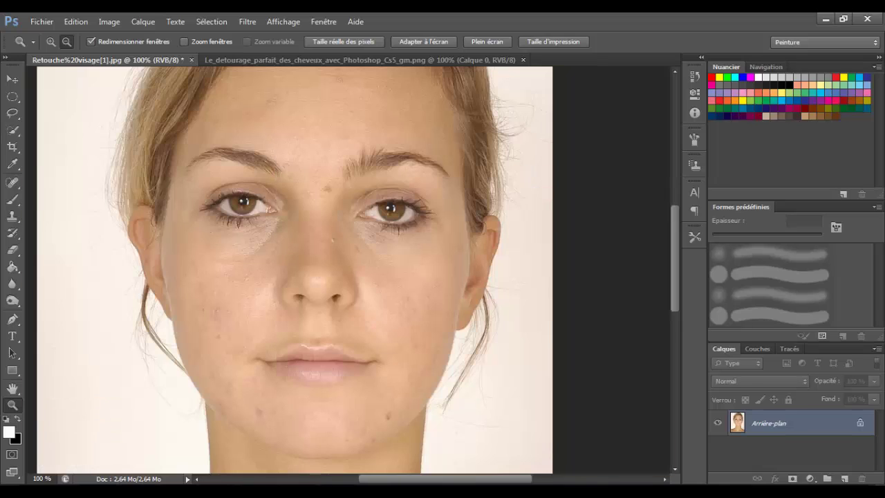
key("alt")
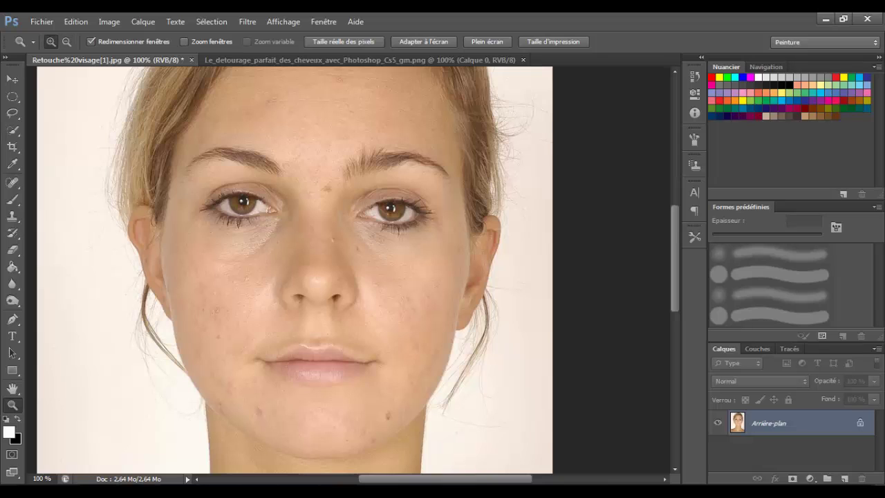
key("j")
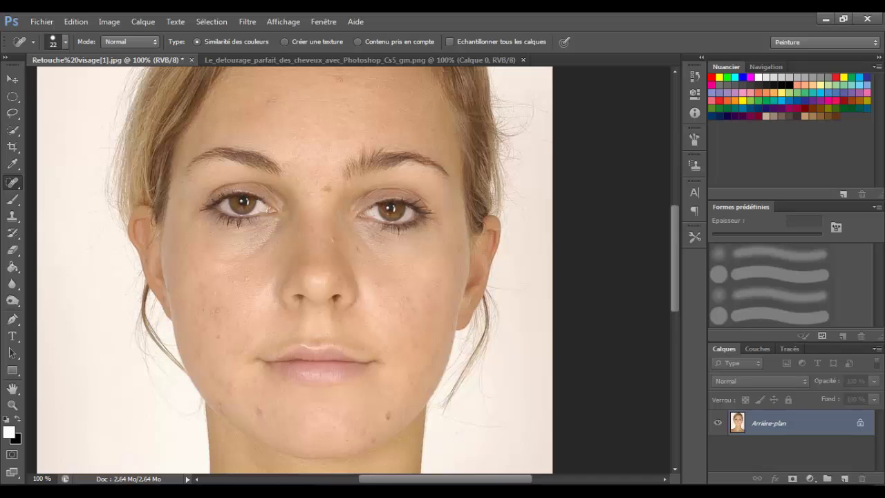
left_click(326, 187)
left_click(323, 192)
left_click(310, 194)
left_click(310, 196)
left_click(303, 192)
left_click(303, 194)
right_click(12, 183)
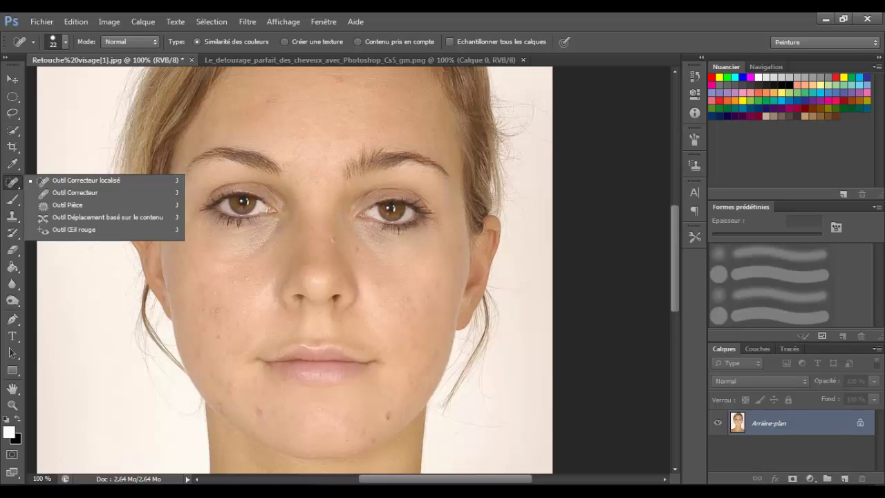
left_click(75, 192)
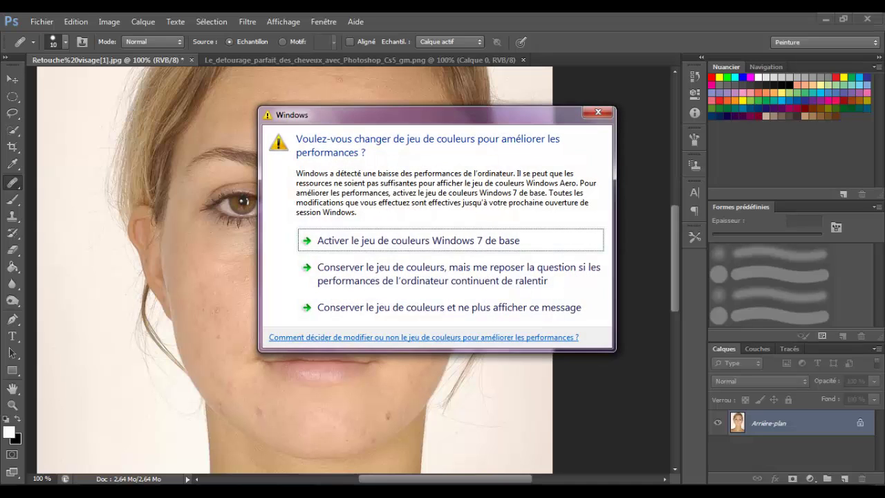
left_click(424, 274)
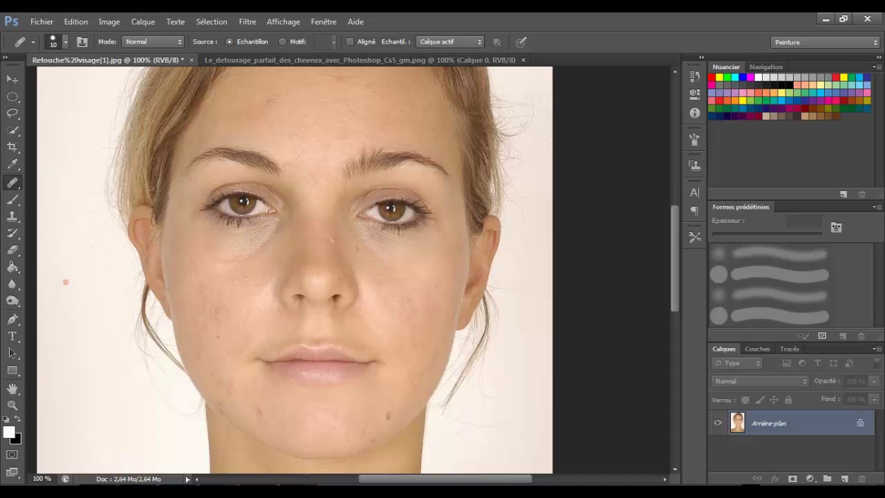
right_click(13, 183)
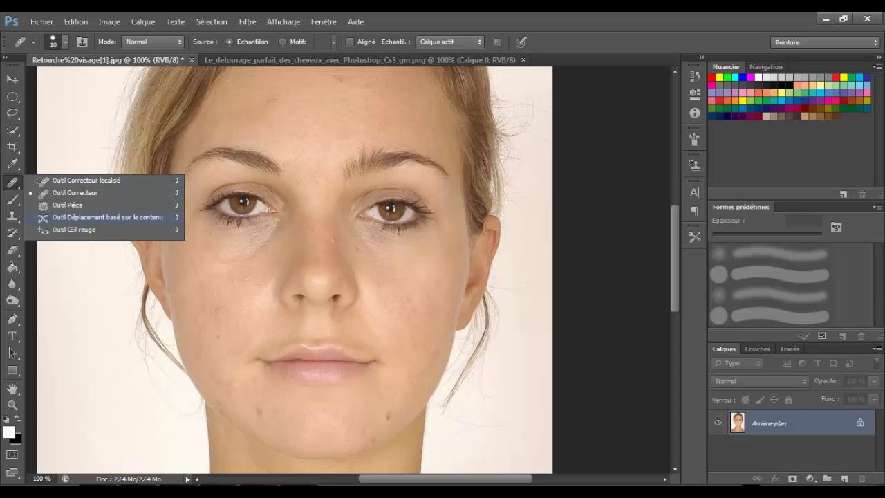
left_click(86, 180)
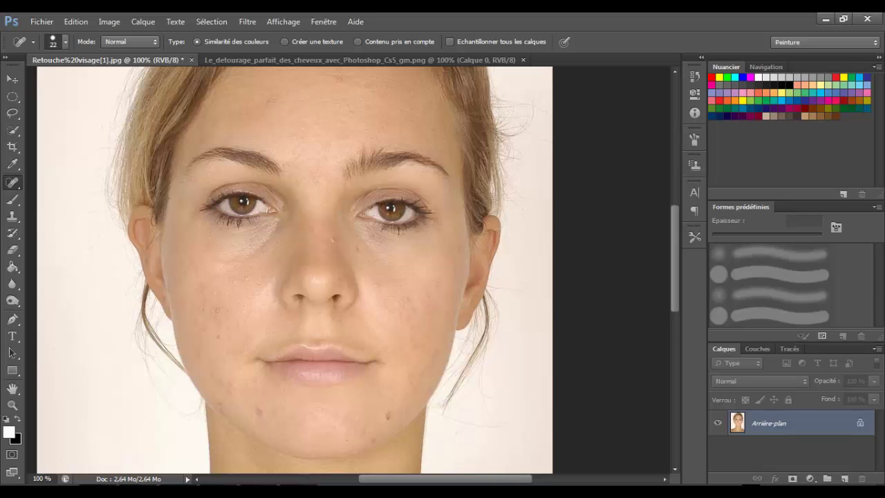
- Heal the small spots on the bridge of the nose and the mark beside it with the Spot Healing Brush
left_click(332, 239)
left_click(323, 240)
left_click_drag(311, 225, 308, 231)
left_click(323, 222)
left_click_drag(302, 225, 302, 235)
left_click(304, 235)
left_click(357, 249)
- Try smoothing the skin under each eye with Spot Healing strokes, undoing each stroke
left_click_drag(373, 253, 349, 225)
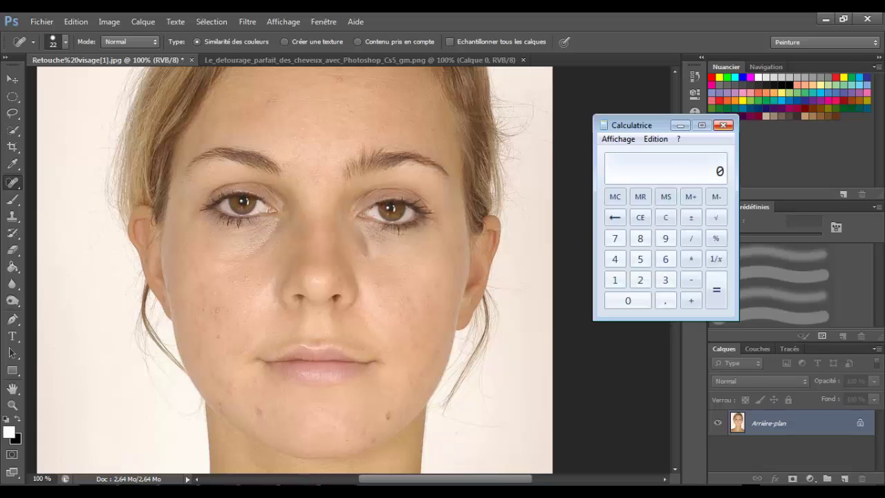
key("alt+F4")
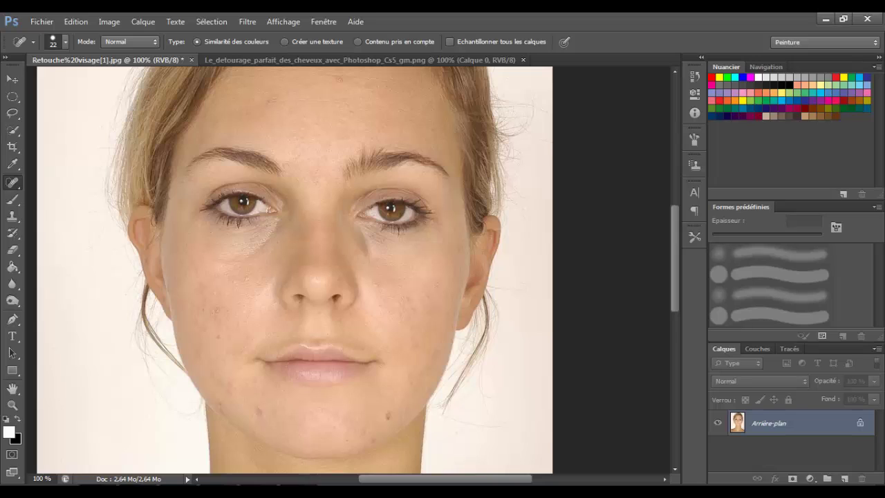
key("ctrl+z")
left_click_drag(221, 267, 280, 223)
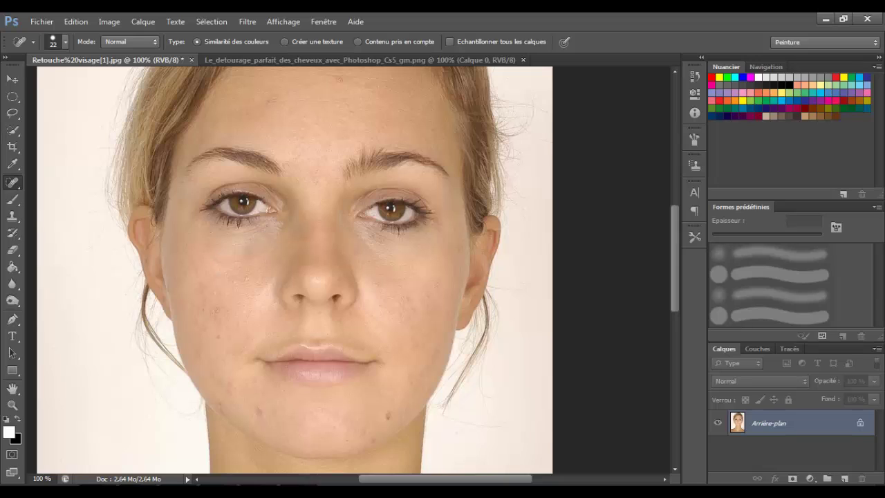
key("ctrl+z")
- Heal the mark beside the nose and the spots on the upper cheek on the image's right side
left_click(355, 252)
left_click(359, 249)
left_click(373, 283)
left_click(394, 280)
left_click(402, 280)
left_click(399, 293)
left_click(408, 297)
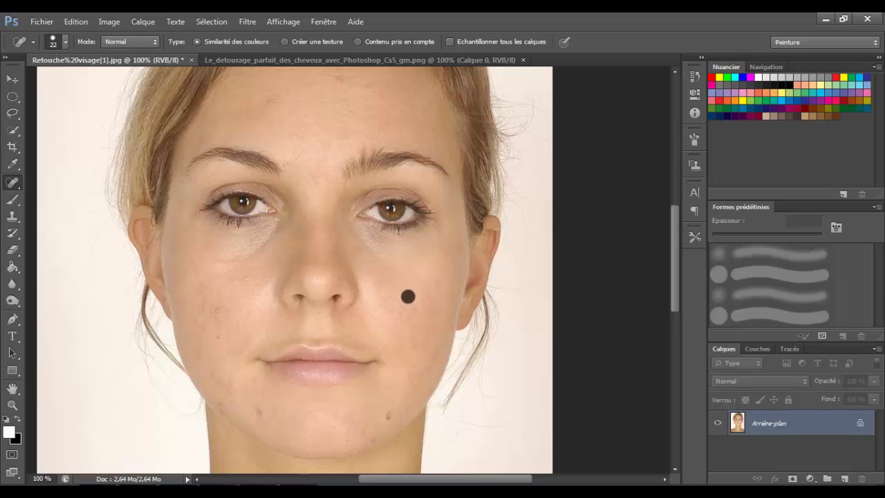
- Heal the remaining blemishes on the image's right cheek, from the middle of the cheek down to the jaw
left_click(401, 316)
left_click(398, 307)
left_click(400, 316)
left_click(412, 308)
left_click(429, 293)
left_click(413, 343)
mouse_move(414, 334)
left_mouse_down()
mouse_move(408, 354)
mouse_move(436, 333)
mouse_move(401, 409)
mouse_move(381, 423)
mouse_move(413, 366)
mouse_move(406, 392)
left_mouse_up()
left_click_drag(436, 352, 418, 392)
- Heal the mole and the small spots on the image's right side of the chin
left_click(389, 416)
left_click_drag(378, 444, 359, 429)
left_click(373, 437)
left_click(361, 448)
left_click(358, 445)
left_click(354, 451)
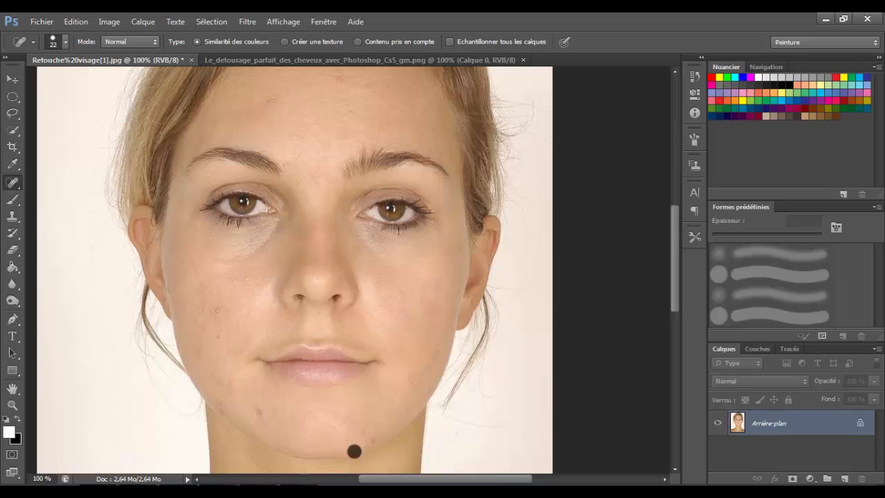
- Heal the remaining chin spots and the blemishes down the cheek on the image's left side
left_click(362, 448)
left_click(389, 416)
left_click(259, 408)
mouse_move(198, 280)
left_mouse_down()
mouse_move(196, 348)
mouse_move(217, 298)
mouse_move(208, 342)
mouse_move(225, 320)
mouse_move(231, 290)
mouse_move(223, 291)
mouse_move(243, 286)
mouse_move(219, 274)
mouse_move(253, 290)
mouse_move(257, 277)
mouse_move(266, 296)
mouse_move(249, 300)
mouse_move(259, 316)
mouse_move(276, 296)
mouse_move(272, 275)
mouse_move(211, 278)
mouse_move(263, 264)
mouse_move(198, 282)
mouse_move(212, 266)
mouse_move(181, 282)
mouse_move(193, 330)
mouse_move(173, 270)
mouse_move(178, 325)
mouse_move(211, 375)
left_mouse_up()
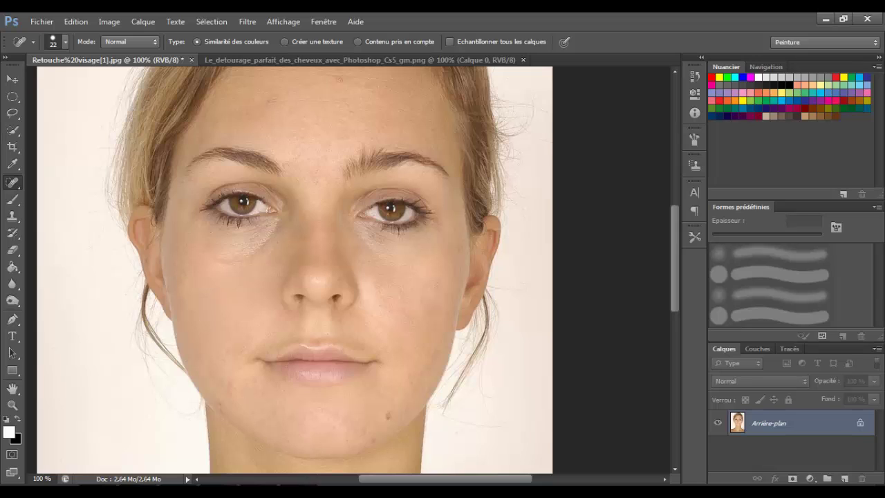
- Try smoothing both upper cheeks beside the nose with Spot Healing strokes, and undo those strokes
left_click_drag(204, 267, 284, 268)
left_click(285, 266)
left_click(279, 270)
left_click_drag(257, 286, 285, 268)
left_click(279, 282)
mouse_move(361, 264)
left_mouse_down()
mouse_move(440, 284)
mouse_move(365, 308)
mouse_move(415, 294)
mouse_move(388, 290)
left_mouse_up()
key("ctrl+alt+z")
key("ctrl+alt+z")
key("ctrl+alt+z")
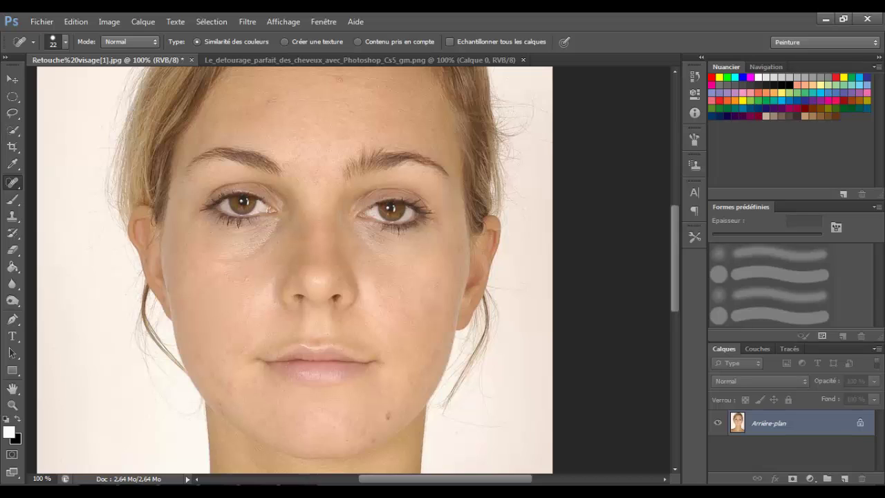
key("ctrl+alt+z")
- Heal the small marks across the image's left upper cheek with individual Spot Healing dabs
left_click(186, 272)
left_click(199, 271)
left_click(214, 296)
left_click(236, 282)
left_click(245, 275)
left_click(250, 279)
left_click(263, 277)
- Heal the small marks near the left ear, below the right eye and at the right temple of the image
left_click(147, 260)
left_click(374, 239)
left_click(453, 230)
left_click(459, 207)
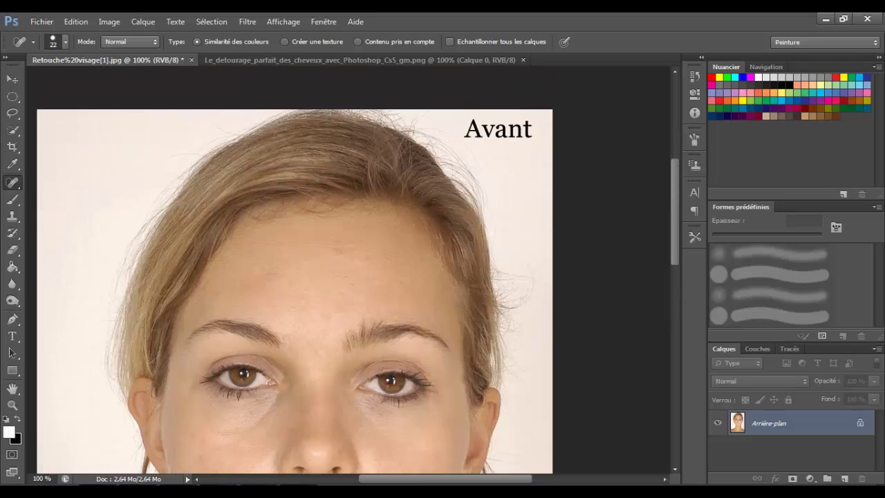
- Heal the blemishes on the upper middle of the forehead below the hairline
left_click(339, 242)
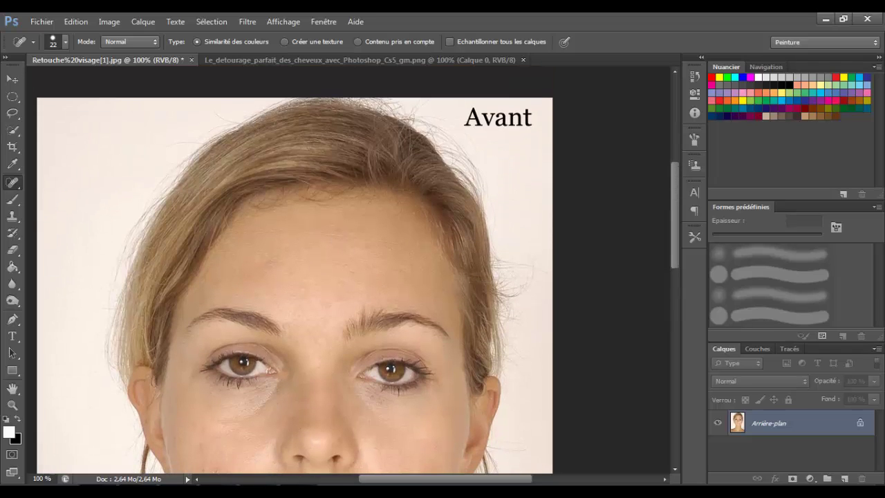
left_click_drag(336, 231, 374, 222)
left_click(338, 230)
left_click(352, 230)
- Heal the dark spot and surrounding marks on the image's left side of the forehead
left_click(271, 256)
left_click(270, 264)
left_click_drag(267, 251, 251, 264)
left_click(277, 261)
left_click(264, 266)
left_click(241, 274)
left_click(241, 263)
left_click(213, 282)
left_click(235, 265)
- Heal the remaining marks across the middle and the image's right side of the forehead
mouse_move(294, 275)
left_mouse_down()
mouse_move(272, 296)
mouse_move(292, 281)
mouse_move(328, 287)
mouse_move(347, 262)
left_mouse_up()
left_click(345, 263)
left_click(345, 263)
left_click(384, 291)
left_click(363, 290)
- Try to heal the skin between the eyebrows with long diagonal Spot Healing Brush strokes
mouse_move(327, 310)
left_mouse_down()
mouse_move(313, 327)
mouse_move(335, 297)
mouse_move(350, 293)
left_mouse_up()
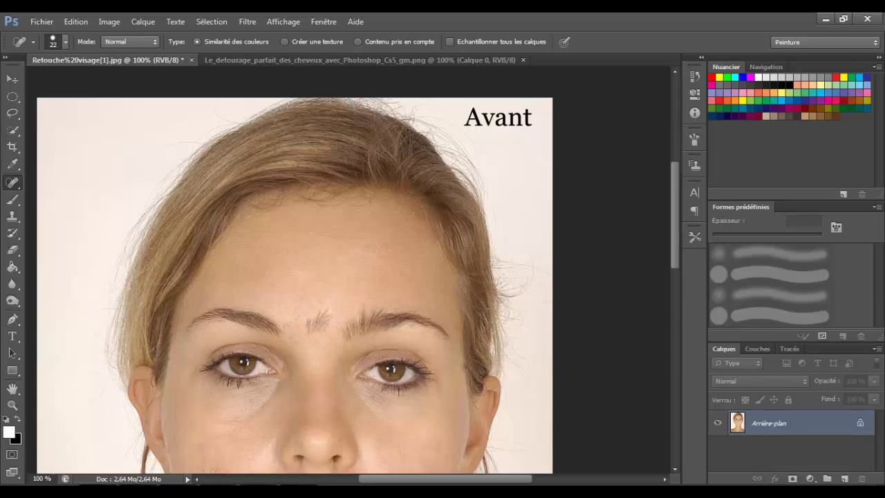
key("ctrl+z")
left_click_drag(329, 309, 299, 342)
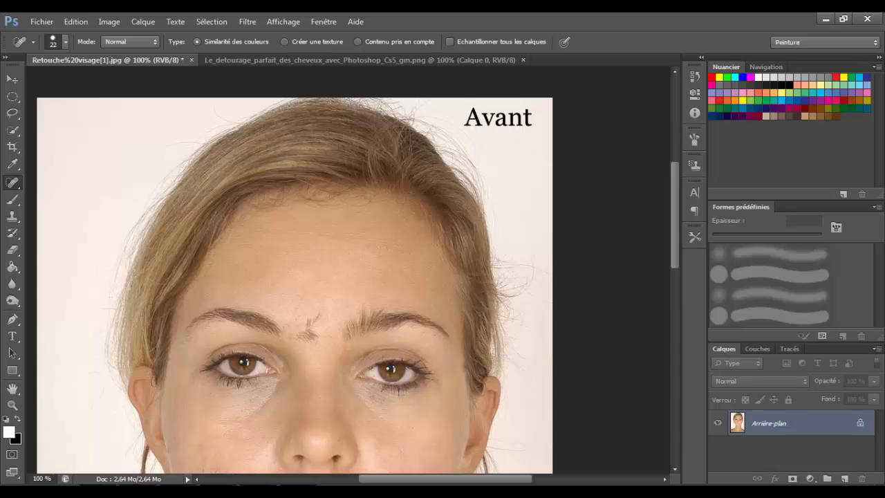
key("ctrl+z")
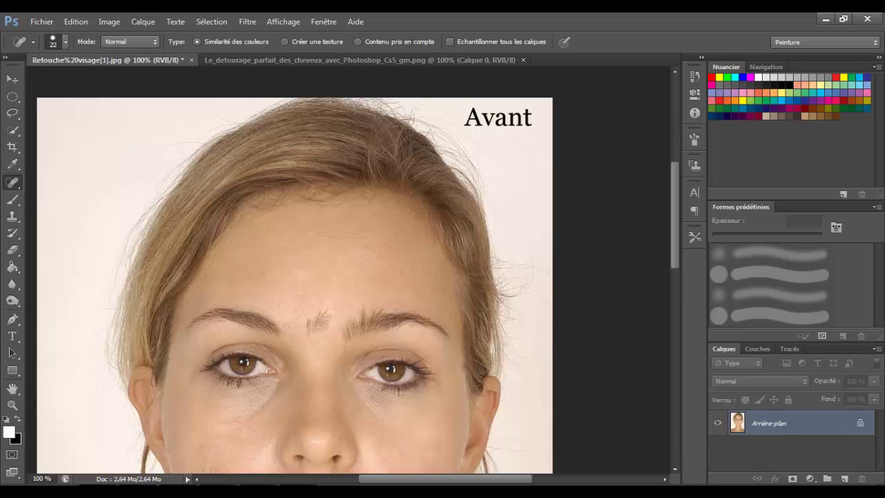
- Try to clean up the hair-like smudge between the eyebrows with small healing dabs and another long stroke
left_click(313, 323)
left_click(313, 328)
left_click(309, 327)
mouse_move(319, 324)
left_mouse_down()
mouse_move(322, 314)
mouse_move(320, 331)
left_mouse_up()
left_click(323, 309)
key("ctrl+z")
left_click(323, 319)
left_click(321, 325)
left_click(312, 329)
left_click(313, 325)
key("ctrl+alt+z")
key("ctrl+alt+z")
key("ctrl+alt+z")
key("ctrl+alt+z")
mouse_move(346, 295)
left_mouse_down()
mouse_move(327, 304)
mouse_move(315, 332)
left_mouse_up()
key("ctrl+z")
- Heal the marks between the eyebrows and around the inner end of the image's left eyebrow
left_click(327, 305)
left_click(341, 296)
left_click(321, 315)
left_click(287, 323)
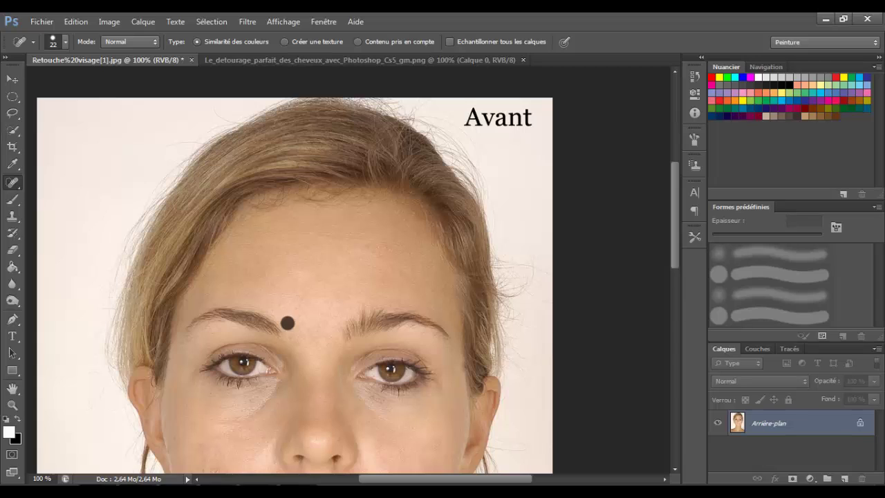
left_click(296, 335)
left_click(291, 339)
left_click(288, 335)
- Heal the marks at the top of the nose bridge and beside the inner end of the image's right eyebrow
left_click(331, 336)
left_click(327, 349)
left_click(337, 341)
left_click(330, 349)
left_click(365, 307)
- Try to patch the stray hairs above the inner end of the image's right eyebrow with forehead skin, using the Patch tool
right_click(12, 182)
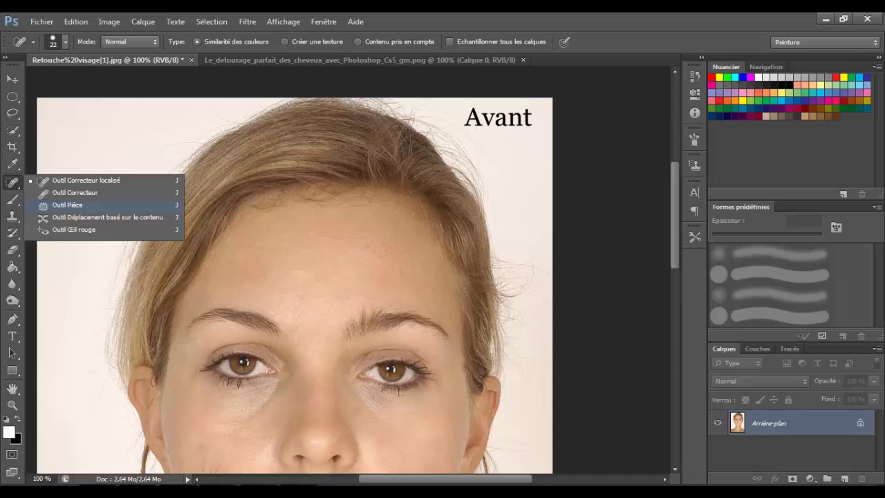
left_click(67, 205)
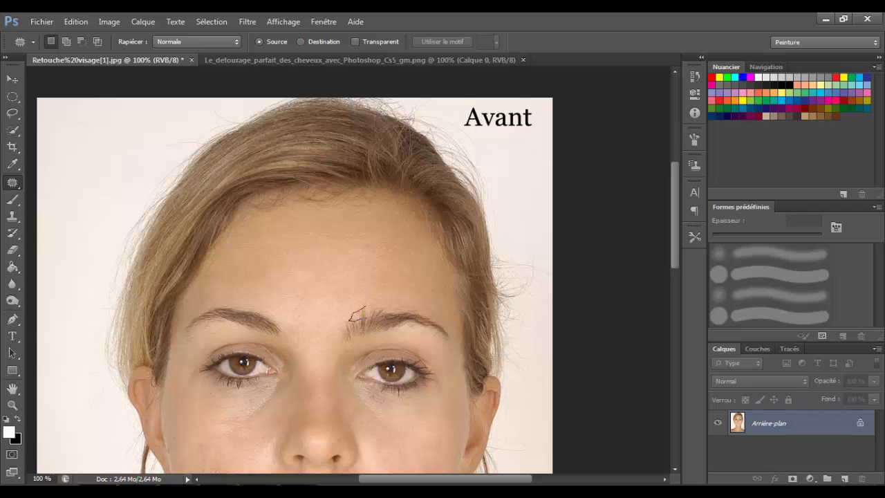
mouse_move(386, 309)
left_mouse_down()
mouse_move(353, 321)
mouse_move(371, 299)
left_mouse_up()
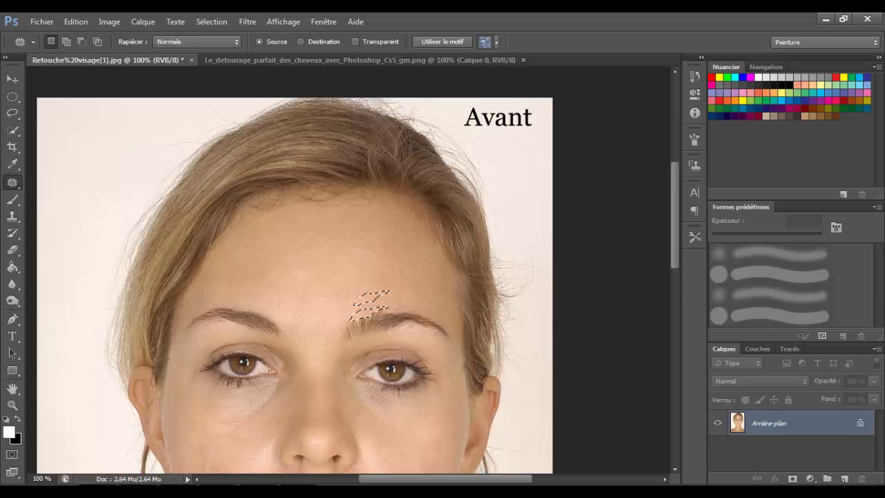
left_click_drag(372, 299, 318, 274)
key("ctrl+d")
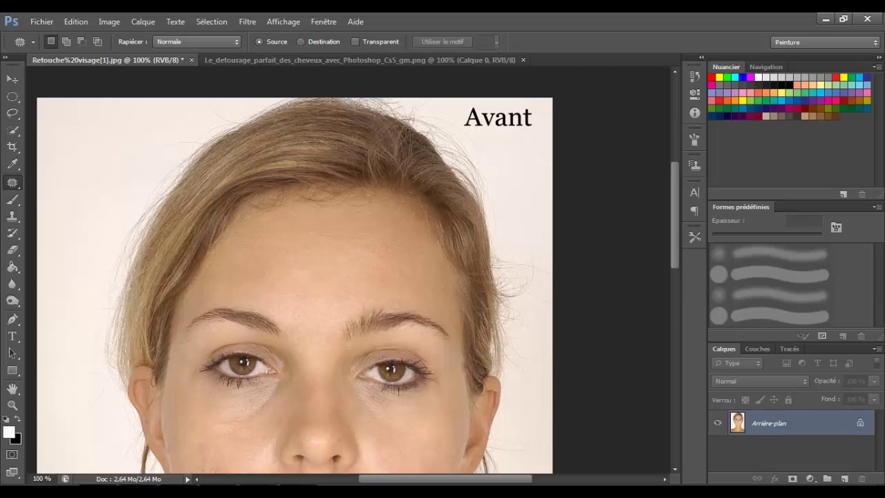
key("ctrl+alt+z")
key("ctrl+alt+z")
key("ctrl+alt+z")
- Patch the lines under the inner half of the image's right eye with clean skin from nearby
mouse_move(388, 399)
left_mouse_down()
mouse_move(372, 395)
mouse_move(377, 419)
left_mouse_up()
key("ctrl+d")
mouse_move(370, 390)
left_mouse_down()
mouse_move(409, 419)
mouse_move(388, 413)
left_mouse_up()
key("ctrl+d")
left_click_drag(380, 392, 372, 397)
key("ctrl+d")
- Patch the lines under the outer half of the image's right eye with skin from just below
mouse_move(406, 402)
left_mouse_down()
mouse_move(380, 406)
mouse_move(407, 395)
mouse_move(418, 412)
left_mouse_up()
key("ctrl+d")
key("ctrl+d")
left_click_drag(403, 394, 412, 406)
key("ctrl+d")
left_click(13, 283)
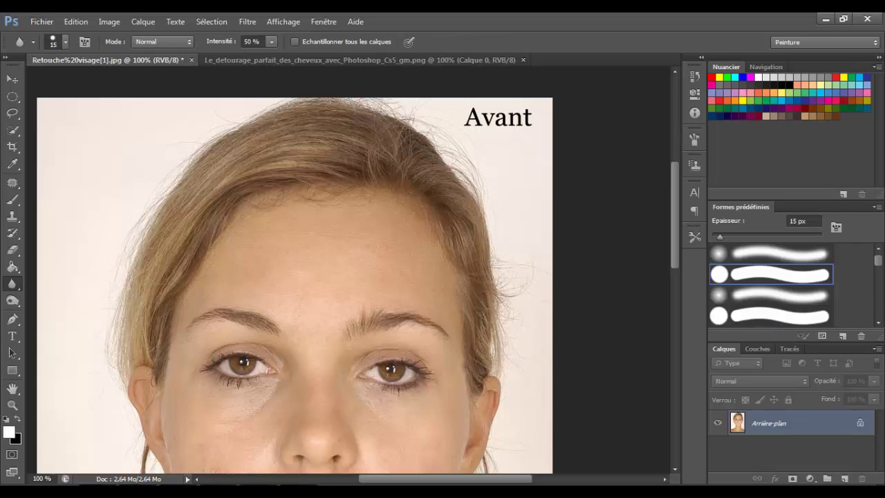
left_click(12, 199)
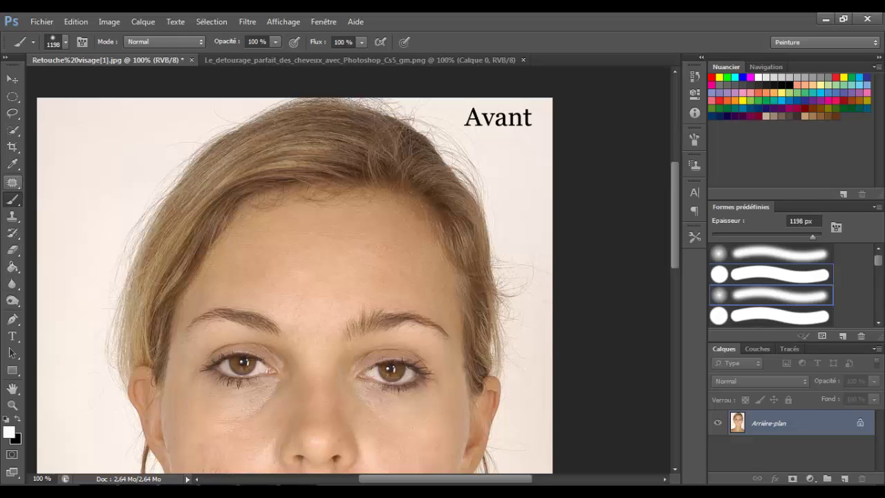
left_click(13, 183)
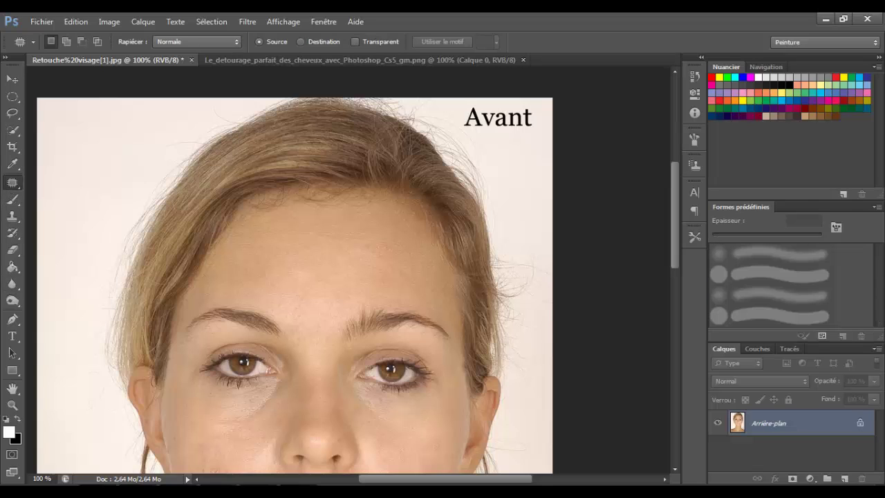
- Patch the skin beside the outer corner of the image's right eye with the Patch tool
mouse_move(432, 389)
left_mouse_down()
mouse_move(449, 398)
mouse_move(437, 377)
left_mouse_up()
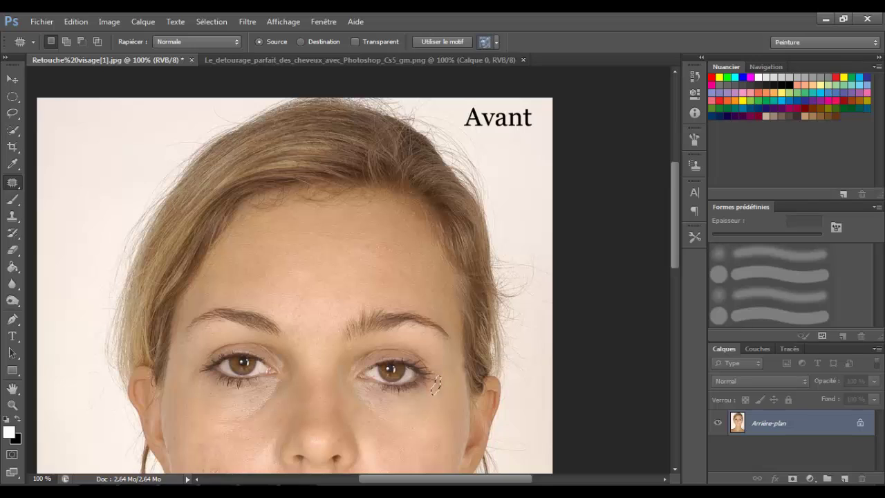
key("ctrl+d")
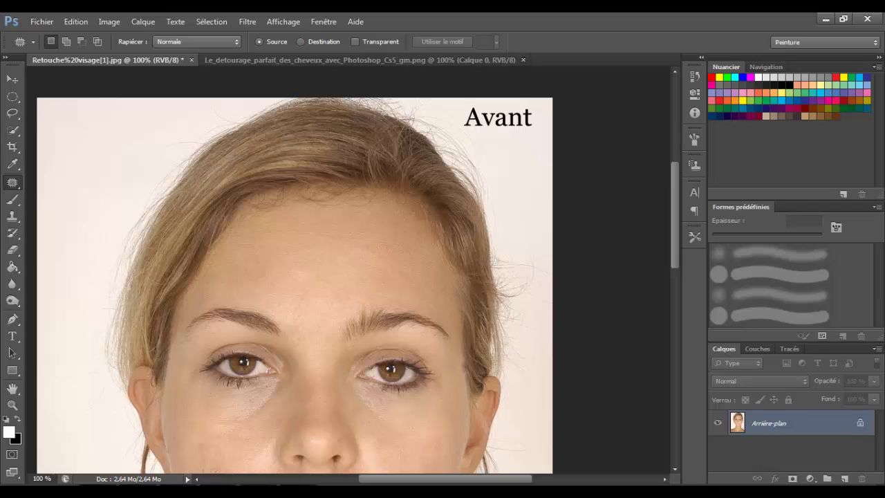
mouse_move(438, 378)
left_mouse_down()
mouse_move(448, 399)
mouse_move(439, 378)
mouse_move(455, 386)
left_mouse_up()
key("ctrl+d")
- Patch the lines and small marks beneath the image's left eye, from the inner to the outer corner
left_click_drag(267, 387, 270, 392)
key("ctrl+d")
left_click_drag(248, 400, 261, 393)
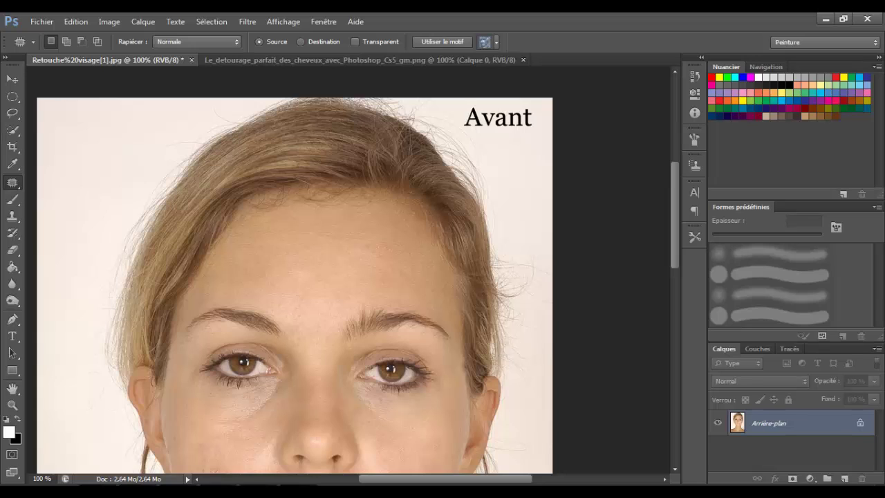
key("ctrl+d")
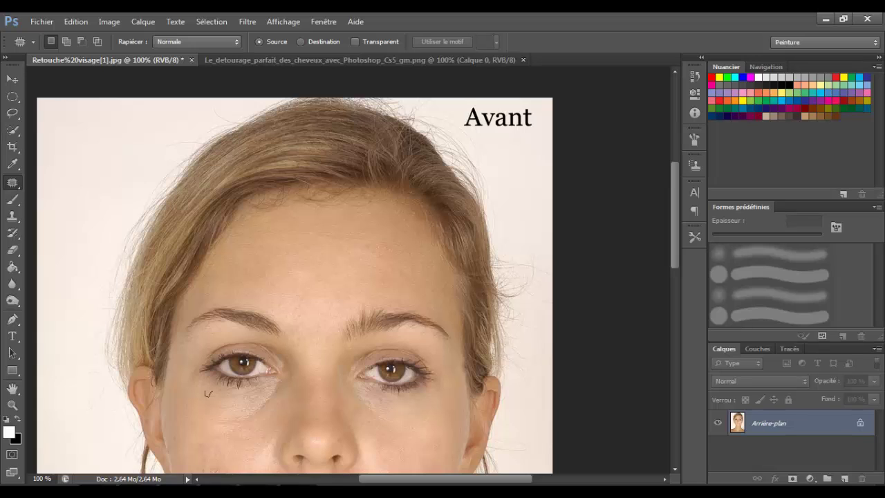
key("ctrl+z")
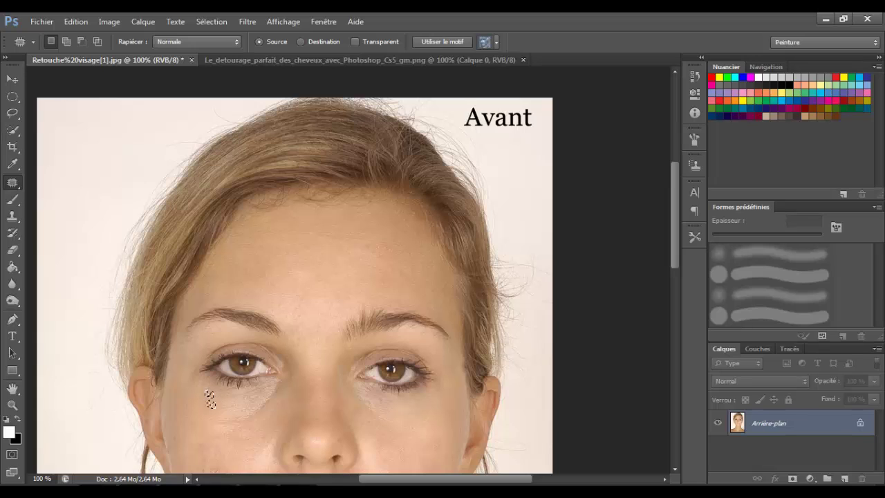
key("ctrl+d")
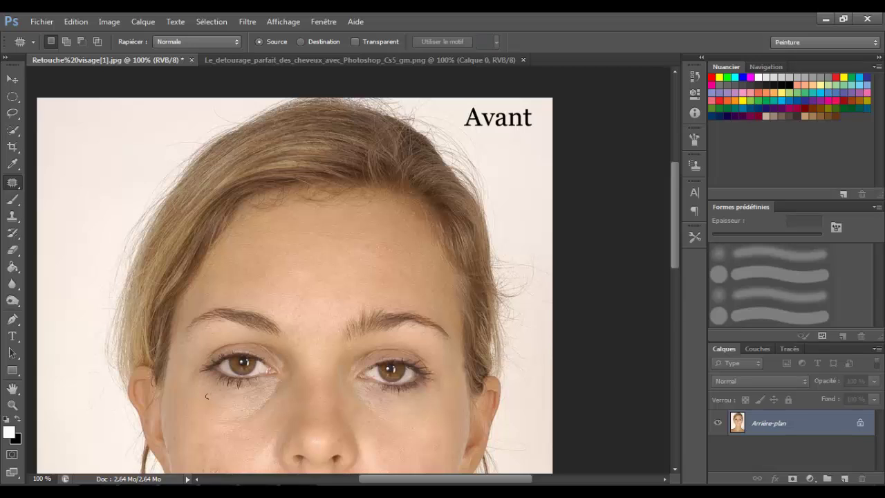
key("ctrl+z")
key("ctrl+d")
- Patch the skin above the outer end of the image's right eyebrow with cleaner forehead skin
mouse_move(425, 290)
left_mouse_down()
mouse_move(445, 298)
mouse_move(424, 284)
mouse_move(398, 285)
mouse_move(413, 298)
mouse_move(386, 286)
left_mouse_up()
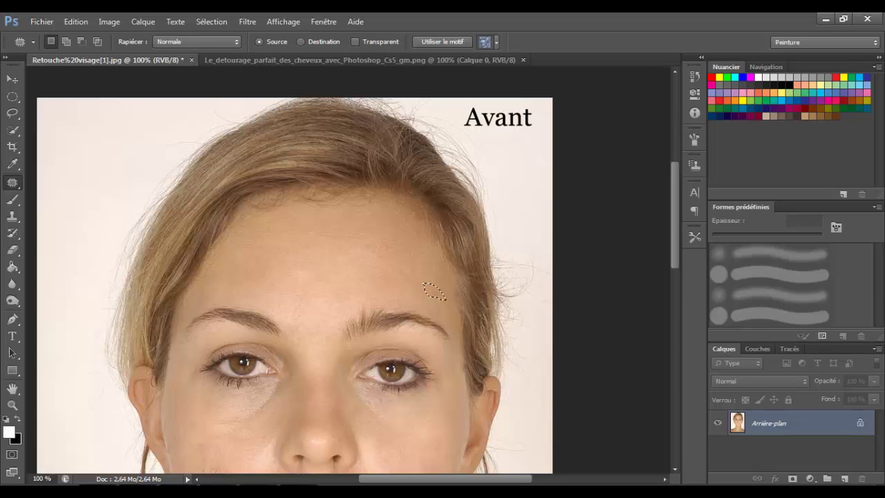
key("ctrl+d")
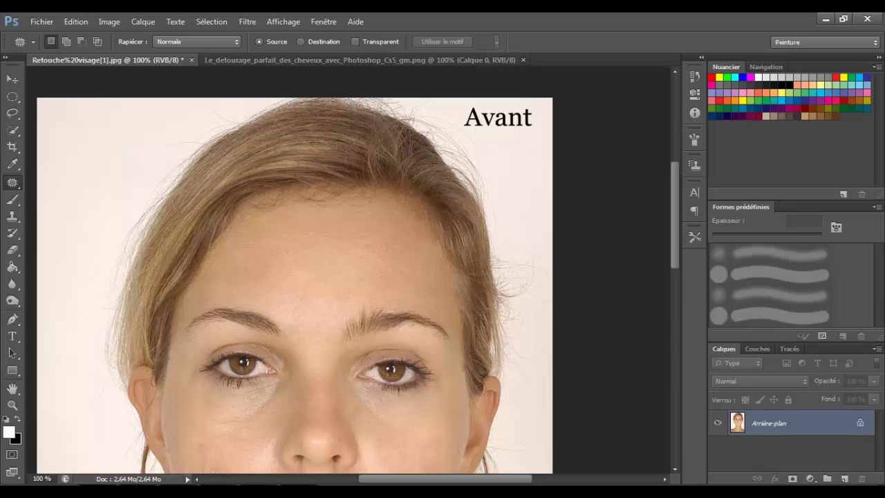
left_click(13, 284)
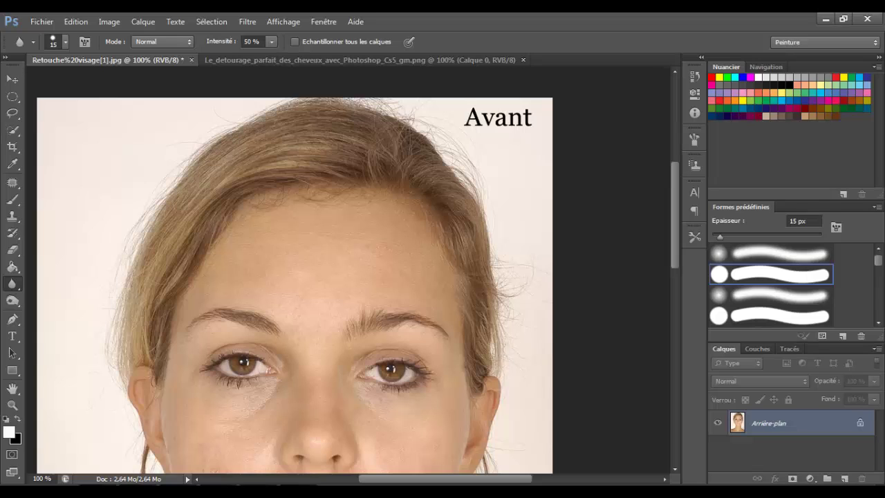
- Use the Content-Aware Move tool on small skin areas above the outer end of the image's right eyebrow
left_click(12, 181)
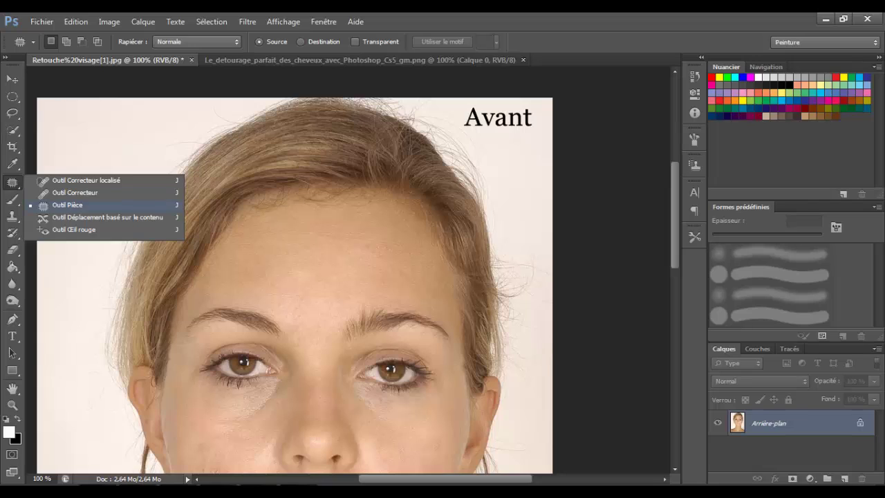
left_click(107, 217)
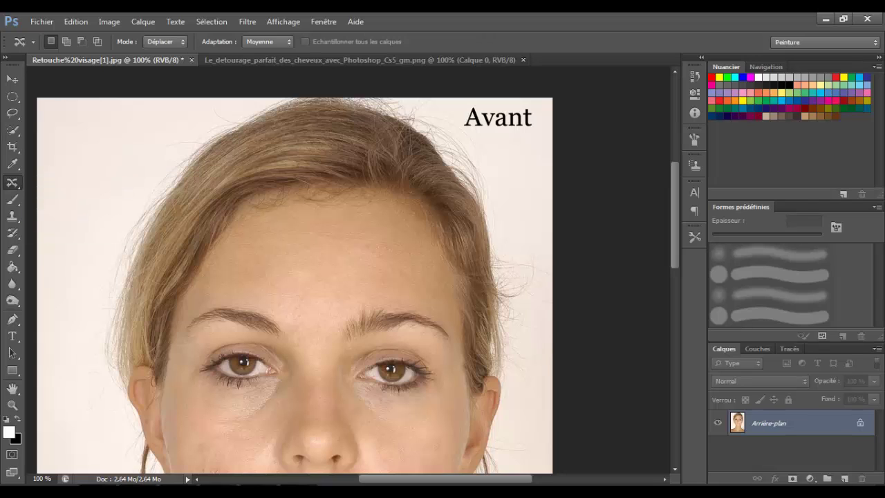
mouse_move(445, 296)
left_mouse_down()
mouse_move(446, 285)
mouse_move(410, 293)
left_mouse_up()
key("ctrl+z")
key("ctrl+d")
mouse_move(424, 294)
left_mouse_down()
mouse_move(416, 276)
mouse_move(441, 298)
left_mouse_up()
key("ctrl+d")
left_click_drag(430, 302, 433, 291)
key("ctrl+d")
left_click(13, 284)
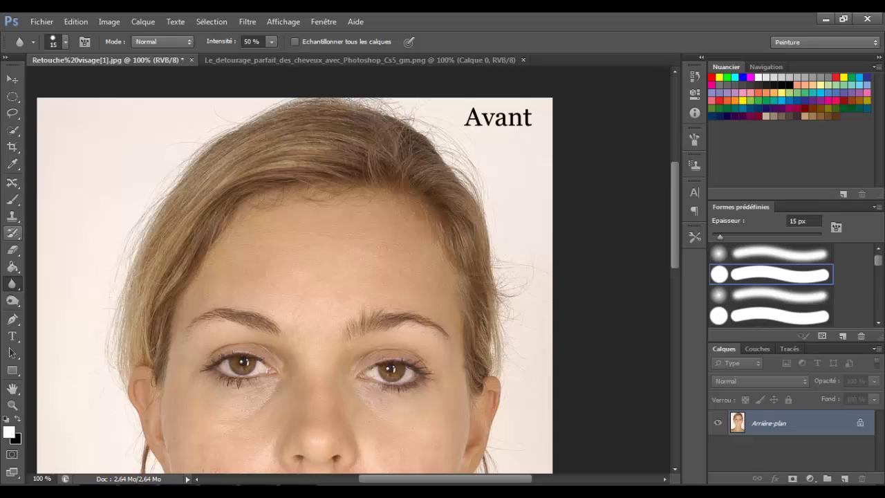
left_click(12, 183)
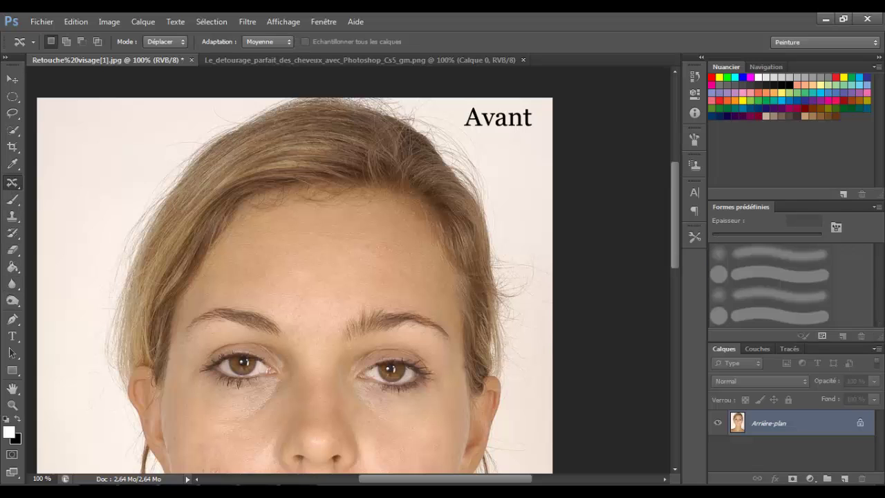
- Heal the remaining marks in the middle and on the image's left side of the forehead with the Spot Healing Brush
scroll(295, 277, "down", 2)
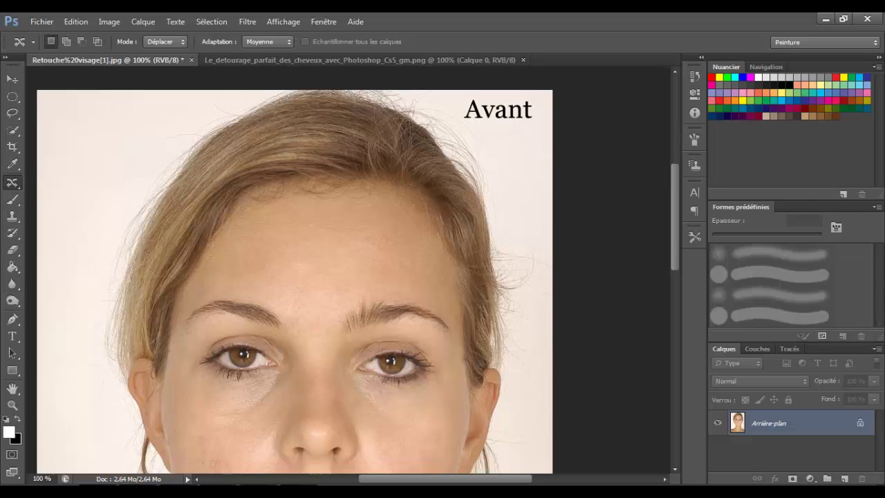
scroll(295, 270, "down", 3)
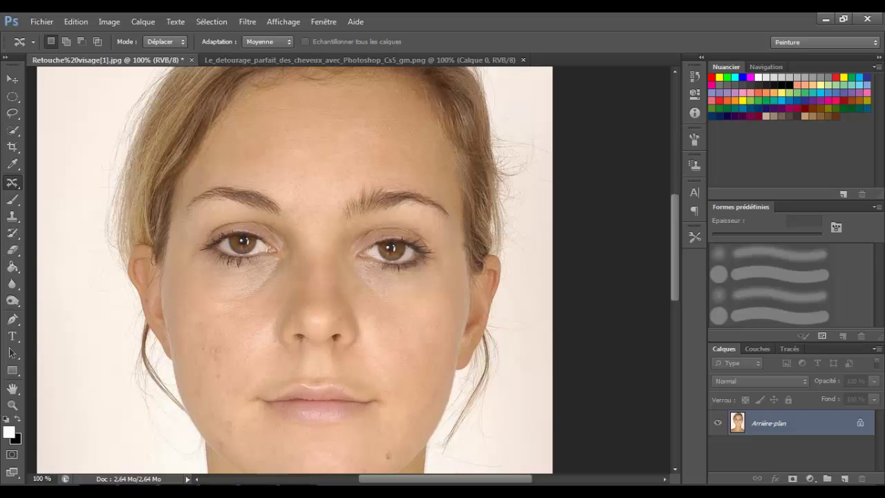
right_click(12, 183)
left_click(75, 192)
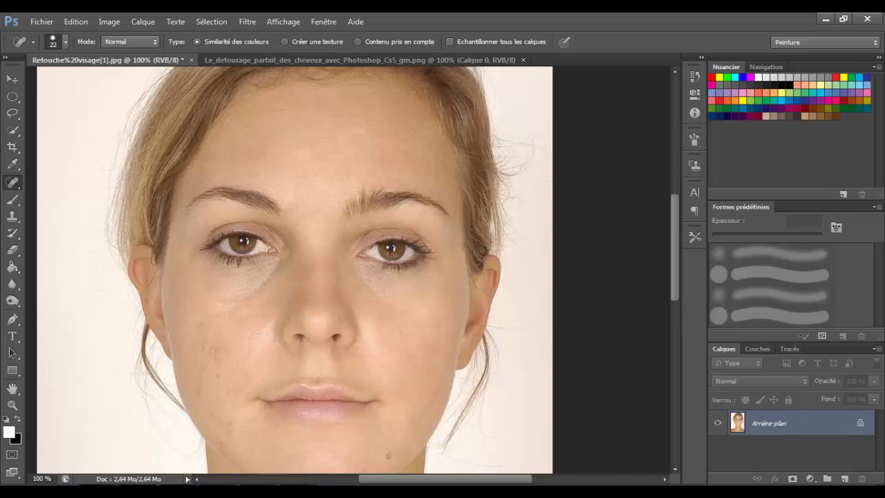
left_click(307, 127)
left_click(269, 147)
left_click(256, 133)
left_click(248, 146)
left_click(282, 137)
- Heal the small marks on the upper nose bridge near the inner end of the image's left eyebrow
left_click(301, 216)
left_click(298, 225)
left_click(298, 213)
left_click(309, 207)
left_click(305, 223)
- Patch a long vertical strip of the image's left cheek with the Patch tool, sampling from lower in the picture
scroll(293, 270, "down", 3)
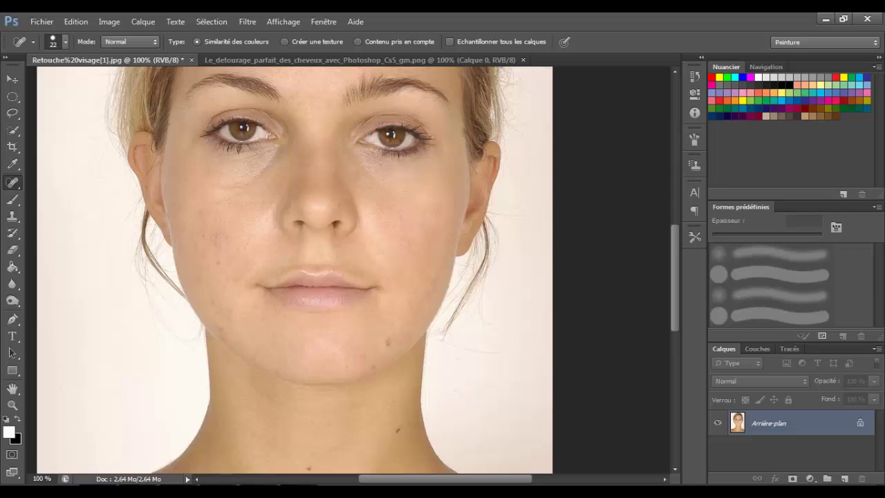
right_click(12, 182)
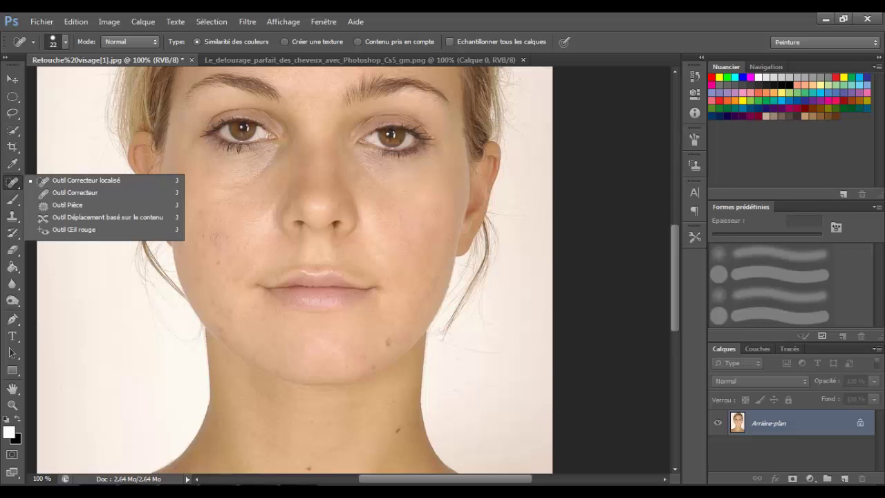
left_click(67, 204)
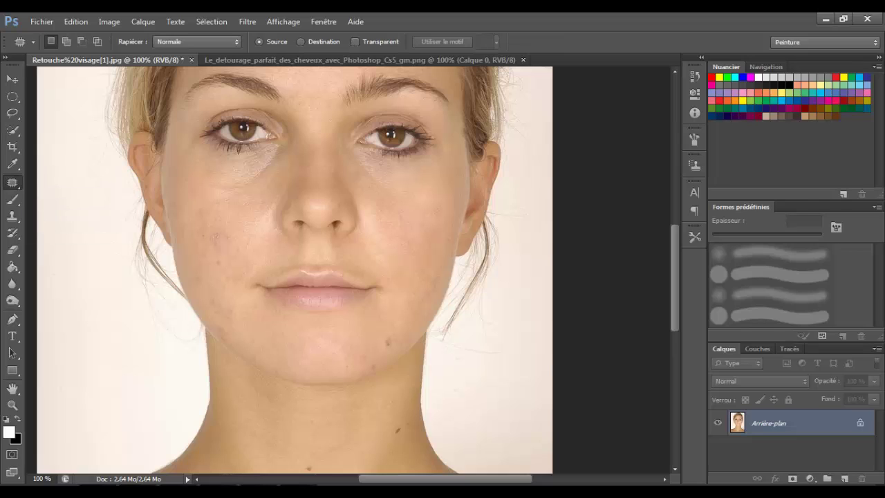
mouse_move(200, 209)
left_mouse_down()
mouse_move(192, 282)
mouse_move(206, 259)
mouse_move(209, 200)
mouse_move(202, 207)
left_mouse_up()
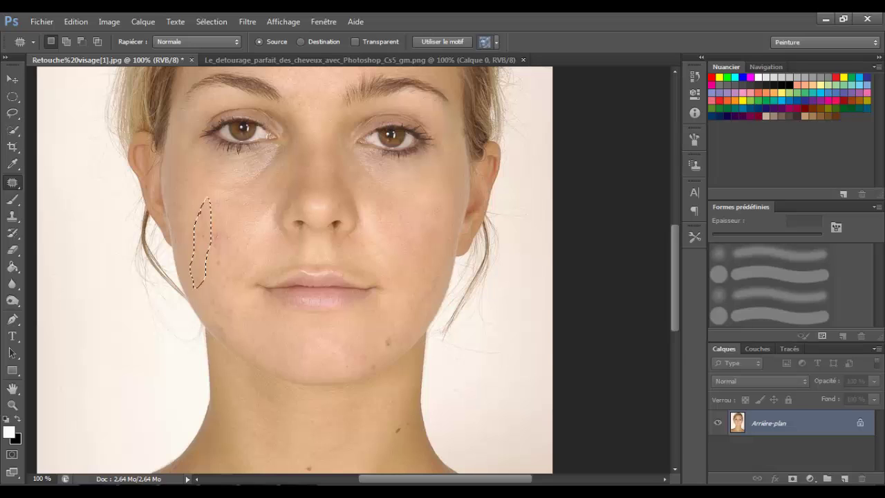
left_click_drag(200, 242, 228, 442)
key("ctrl+d")
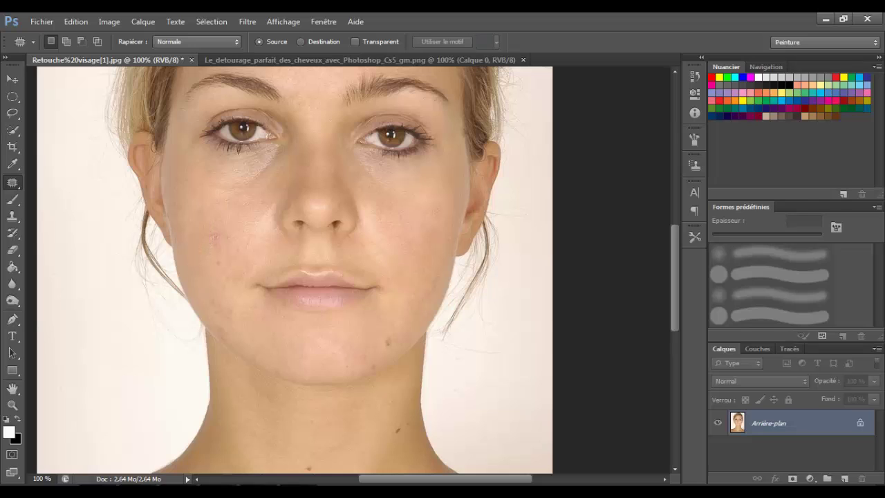
- Patch the blemishes along the outer part of the image's left cheek with nearby skin
mouse_move(205, 207)
left_mouse_down()
mouse_move(198, 241)
mouse_move(206, 209)
mouse_move(205, 238)
mouse_move(219, 257)
mouse_move(256, 255)
left_mouse_up()
key("ctrl+d")
left_click_drag(202, 220, 203, 254)
key("ctrl+d")
mouse_move(202, 245)
left_mouse_down()
mouse_move(203, 233)
mouse_move(186, 255)
left_mouse_up()
key("ctrl+d")
- Patch the blemishes on the upper part of the image's left cheek with clean neighbouring skin
mouse_move(198, 205)
left_mouse_down()
mouse_move(201, 219)
mouse_move(198, 204)
mouse_move(232, 215)
mouse_move(228, 178)
mouse_move(223, 197)
left_mouse_up()
key("ctrl+d")
key("ctrl+z")
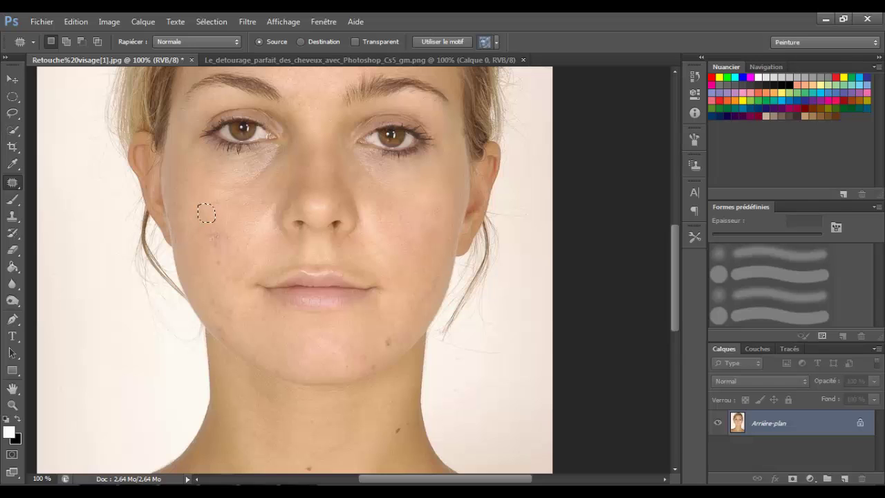
key("ctrl+d")
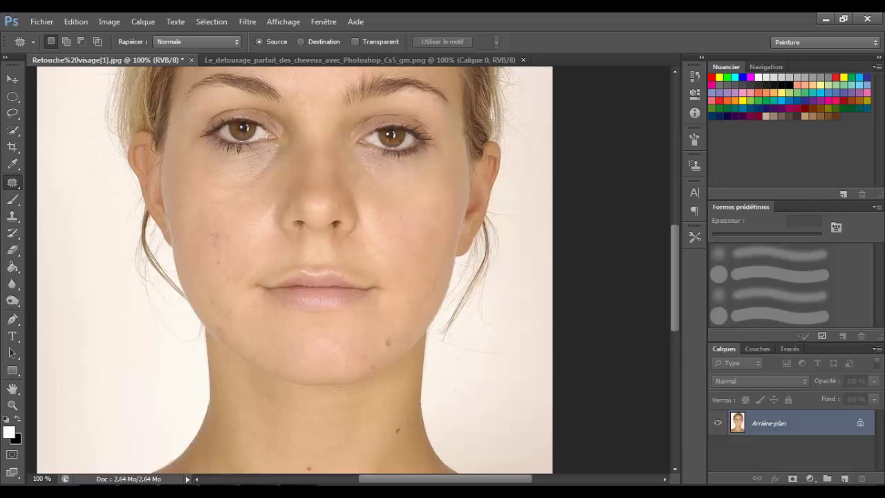
mouse_move(198, 217)
left_mouse_down()
mouse_move(209, 216)
mouse_move(201, 207)
mouse_move(253, 228)
mouse_move(268, 222)
left_mouse_up()
key("ctrl+d")
key("ctrl+z")
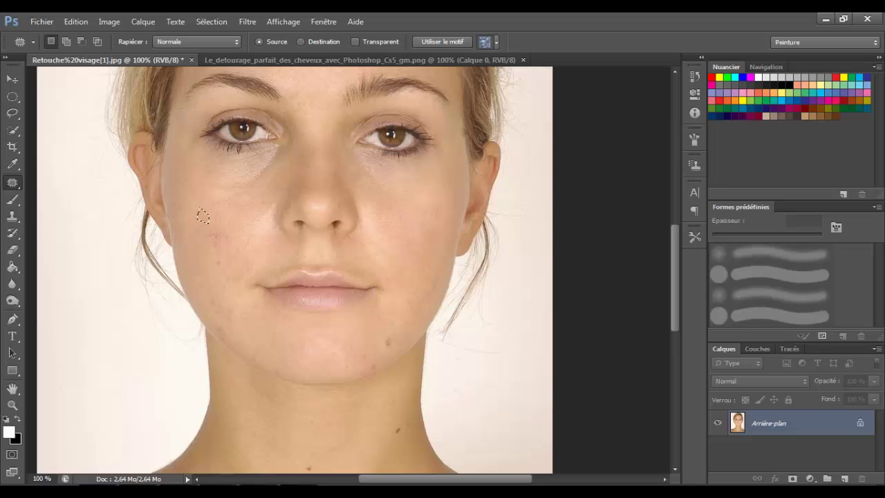
- Patch the outer cheek and the small red mark on the image's left cheek with skin from just below
mouse_move(192, 254)
left_mouse_down()
mouse_move(193, 280)
mouse_move(190, 264)
left_mouse_up()
key("ctrl+d")
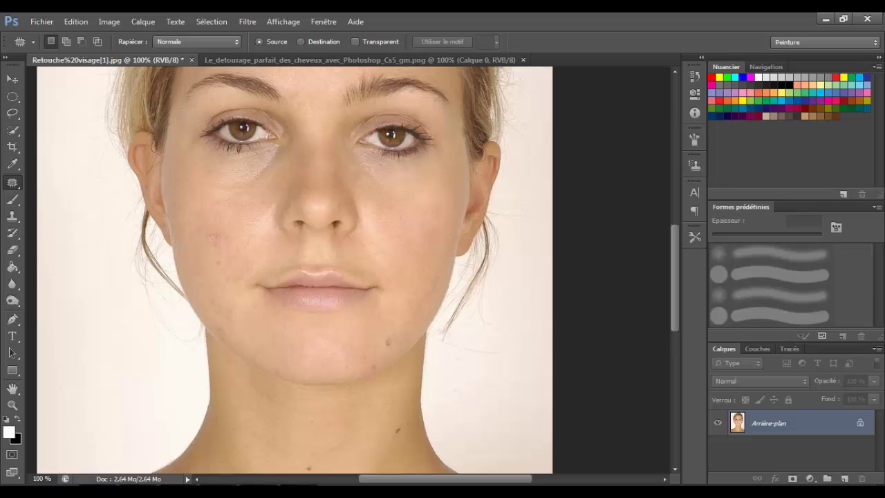
mouse_move(206, 235)
left_mouse_down()
mouse_move(216, 247)
mouse_move(233, 236)
mouse_move(206, 241)
mouse_move(226, 233)
mouse_move(214, 260)
mouse_move(232, 265)
mouse_move(190, 266)
mouse_move(196, 280)
left_mouse_up()
key("ctrl+d")
left_click(12, 267)
left_click(13, 284)
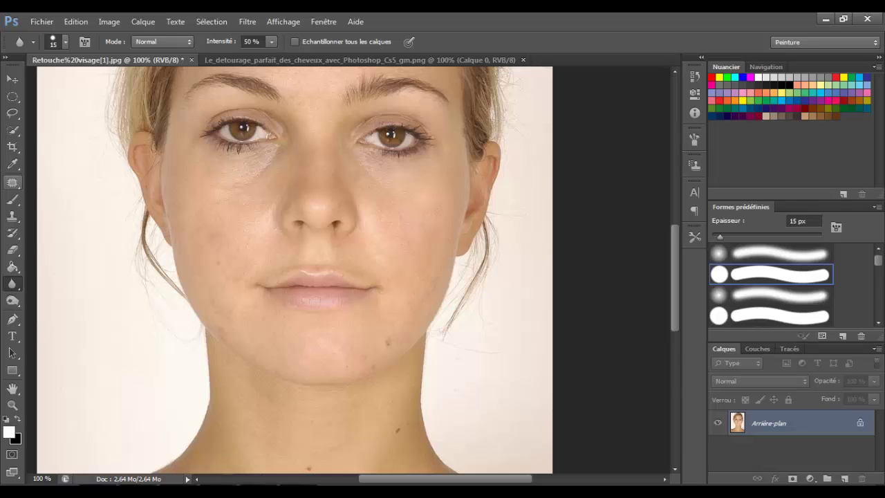
left_click(13, 182)
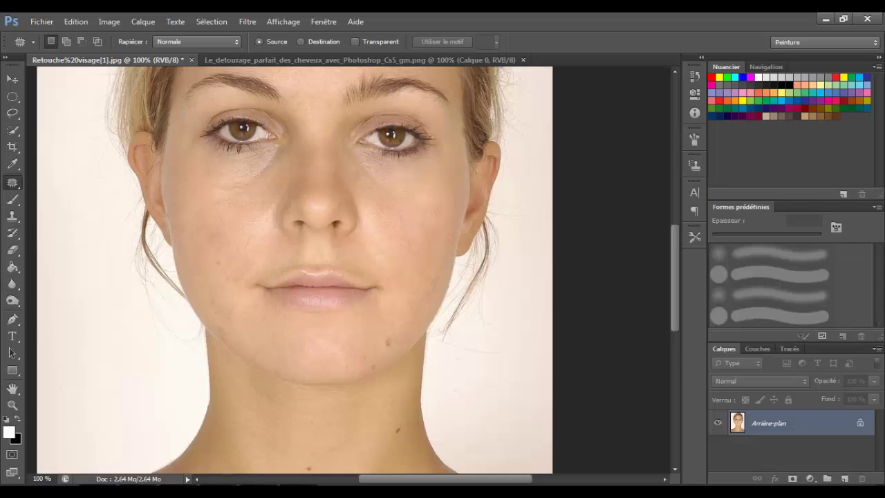
- Patch the marks on the lower cheek and along the jaw on the image's left side with clean skin
mouse_move(223, 278)
left_mouse_down()
mouse_move(216, 290)
mouse_move(231, 290)
mouse_move(234, 266)
left_mouse_up()
key("ctrl+d")
mouse_move(224, 308)
left_mouse_down()
mouse_move(241, 330)
mouse_move(280, 342)
mouse_move(334, 325)
left_mouse_up()
key("ctrl+d")
left_click_drag(234, 305, 243, 303)
key("ctrl+d")
mouse_move(231, 334)
left_mouse_down()
mouse_move(222, 329)
mouse_move(243, 304)
mouse_move(218, 342)
mouse_move(217, 324)
mouse_move(238, 349)
left_mouse_up()
key("ctrl+d")
key("ctrl+d")
- Patch away the mole beside the chin and the small mark on the jaw edge on the image's right side
mouse_move(385, 341)
left_mouse_down()
mouse_move(398, 338)
mouse_move(390, 323)
mouse_move(401, 310)
left_mouse_up()
key("ctrl+d")
mouse_move(388, 341)
left_mouse_down()
mouse_move(388, 349)
mouse_move(389, 340)
left_mouse_up()
key("ctrl+d")
mouse_move(365, 356)
left_mouse_down()
mouse_move(370, 363)
mouse_move(376, 353)
mouse_move(373, 359)
left_mouse_up()
key("ctrl+d")
scroll(294, 270, "up", 5)
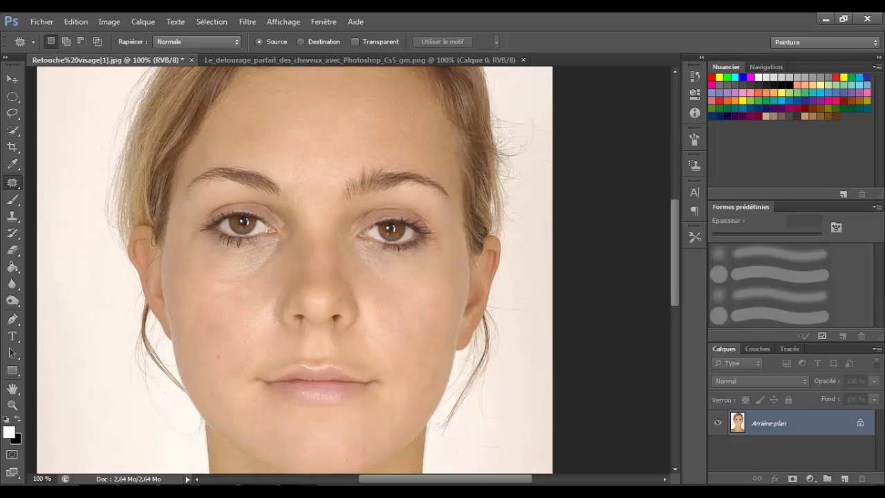
scroll(294, 269, "up", 1)
key("ctrl+z")
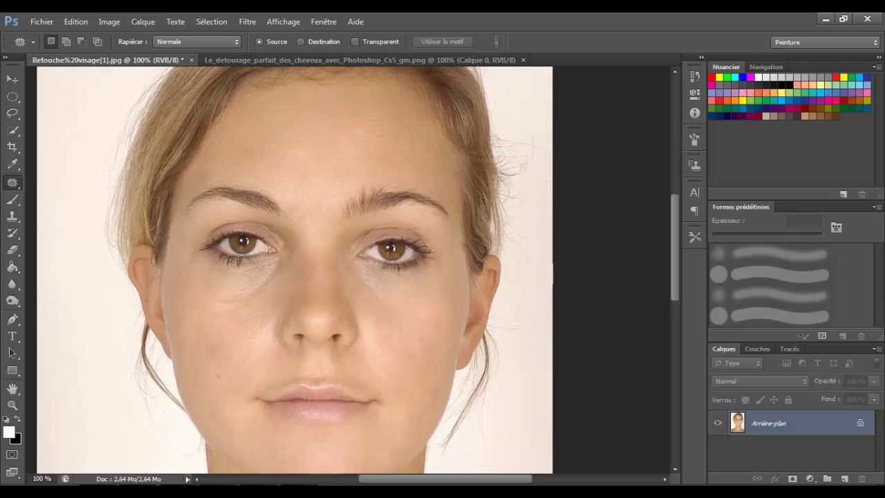
- Remove the mole on the edge of the image's right shoulder and the two neck moles with the Spot Healing Brush
scroll(294, 269, "down", 4)
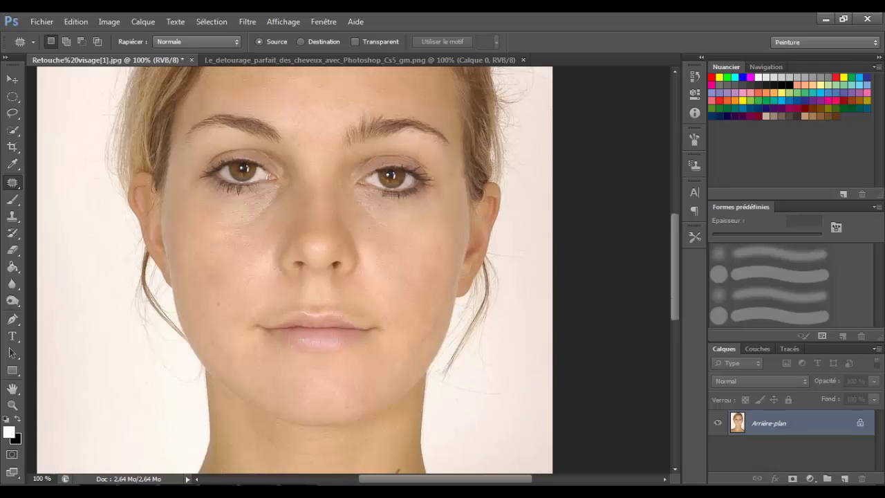
scroll(293, 270, "down", 3)
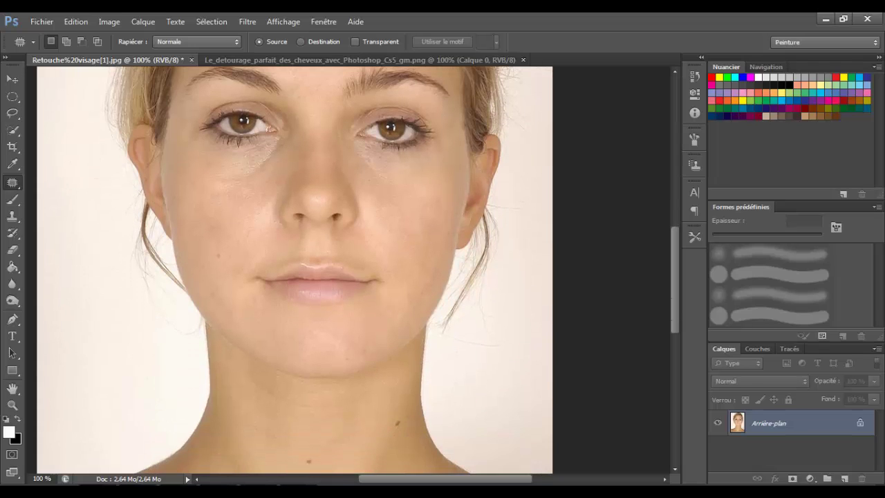
scroll(294, 270, "down", 1)
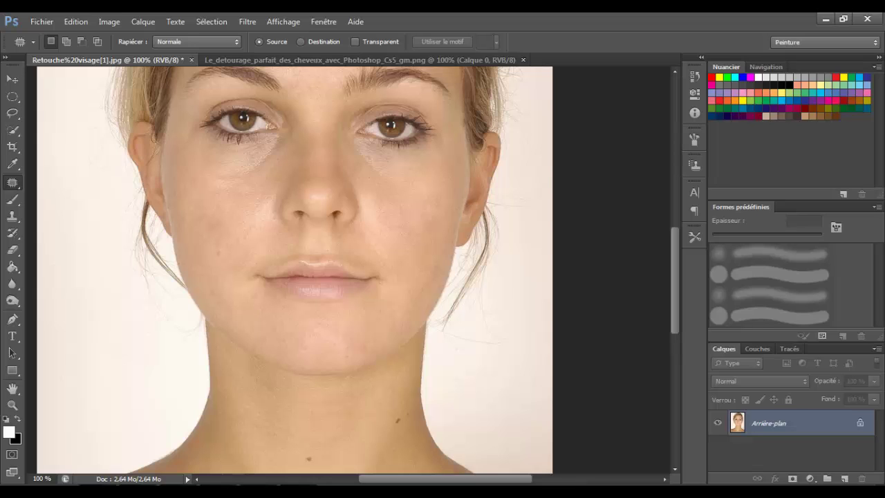
scroll(294, 270, "down", 8)
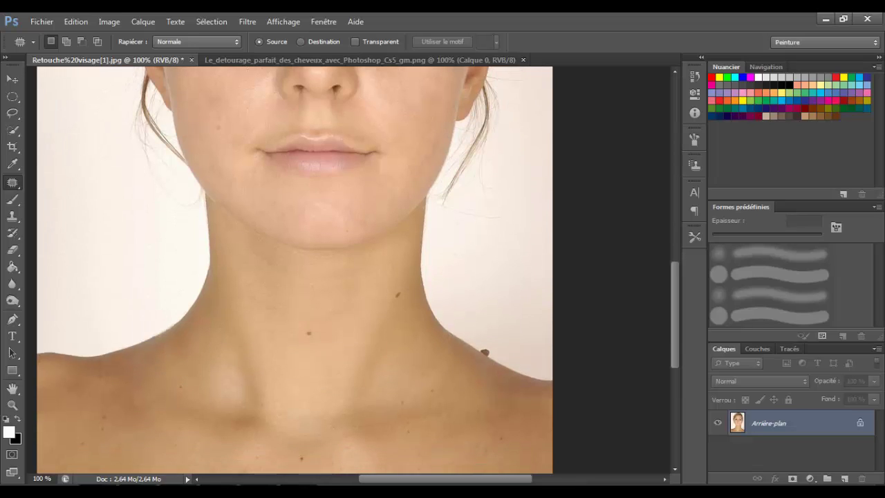
scroll(294, 270, "down", 2)
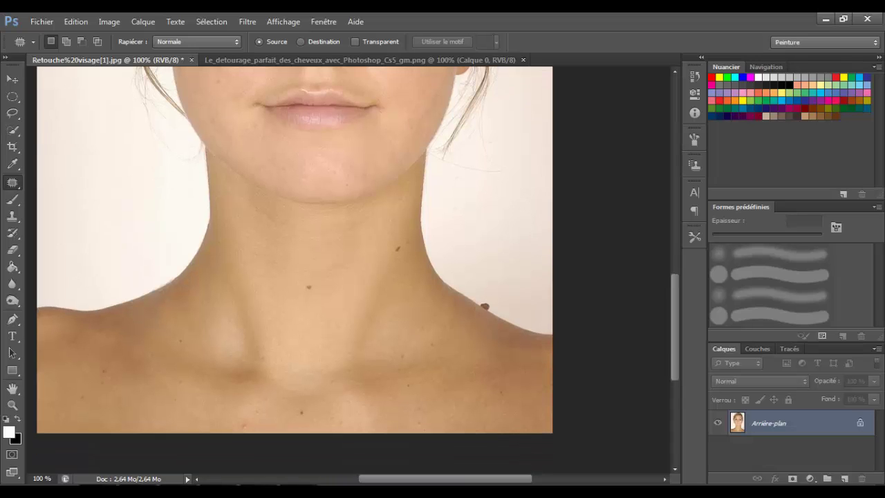
left_click(12, 199)
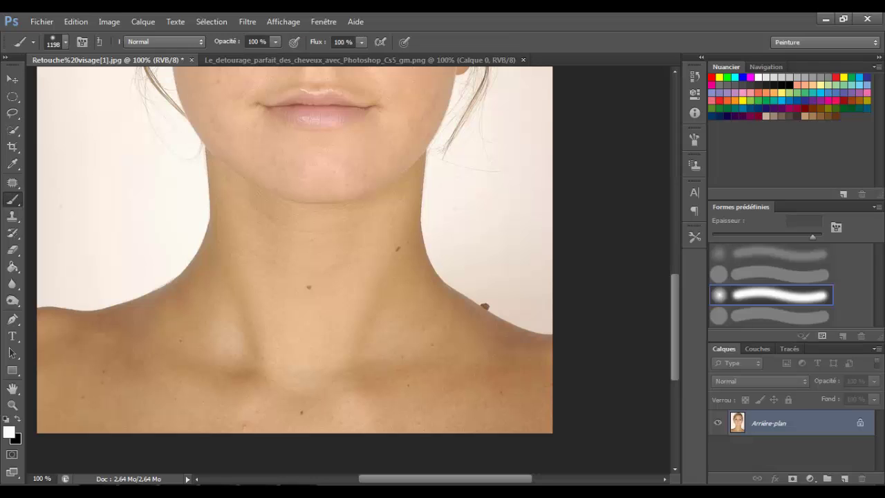
left_click(13, 182)
left_click(86, 180)
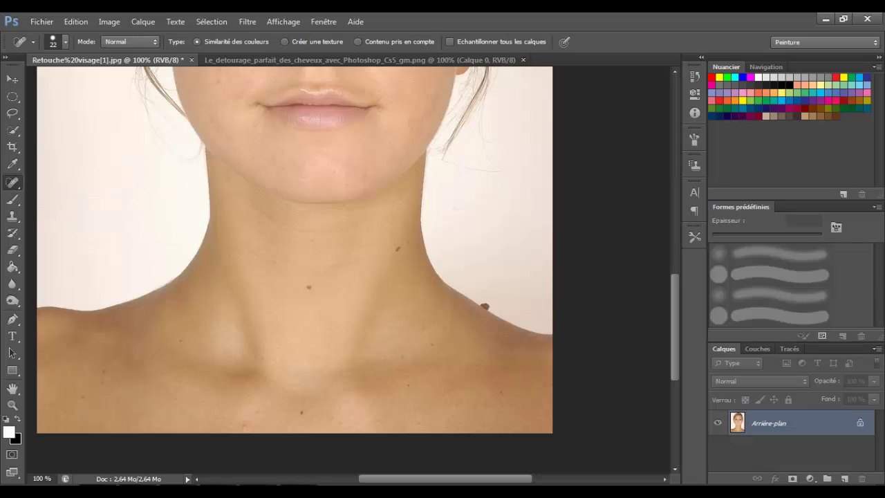
left_click(486, 305)
key("ctrl+z")
left_click(485, 305)
left_click(398, 249)
left_click(309, 287)
- Heal the small spots on the image's right side of the neck, collarbone and chest
left_click(408, 241)
left_click(432, 342)
left_click(403, 356)
left_click(400, 369)
left_click(404, 383)
left_click(418, 427)
left_click(421, 408)
left_click(476, 363)
left_click(501, 395)
- Heal the spots in the middle of the upper chest and at the base of the neck
left_click(300, 414)
left_click(329, 415)
left_click(340, 419)
left_click(347, 401)
left_click(336, 384)
left_click_drag(241, 427, 254, 408)
left_click(261, 359)
left_click_drag(269, 347, 278, 330)
- Heal the spots across the image's left side of the chest, shoulder and neck
left_click(182, 339)
left_click_drag(169, 394, 176, 380)
left_click(80, 402)
left_click(100, 385)
left_click(176, 400)
left_click(102, 337)
left_click(100, 329)
left_click(215, 256)
- Touch up the middle of the forehead with the whole portrait fitted on screen, and close the portrait without saving
left_click(12, 405)
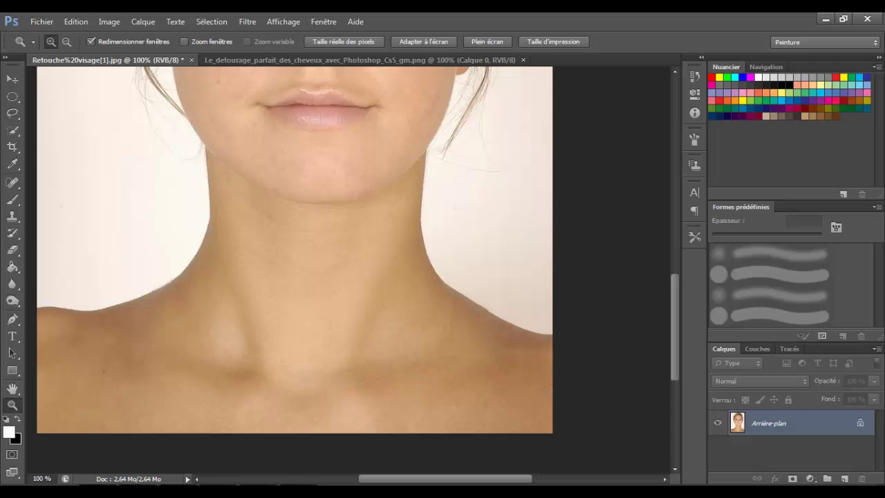
left_click(423, 41)
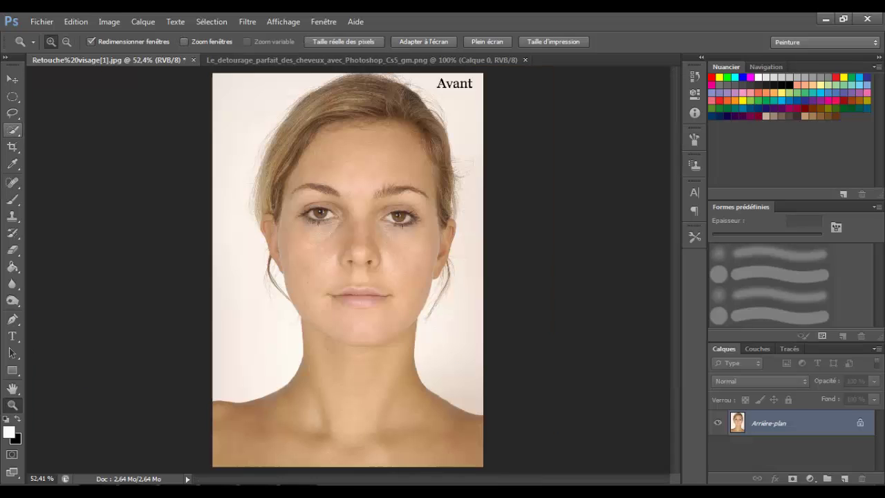
left_click(13, 183)
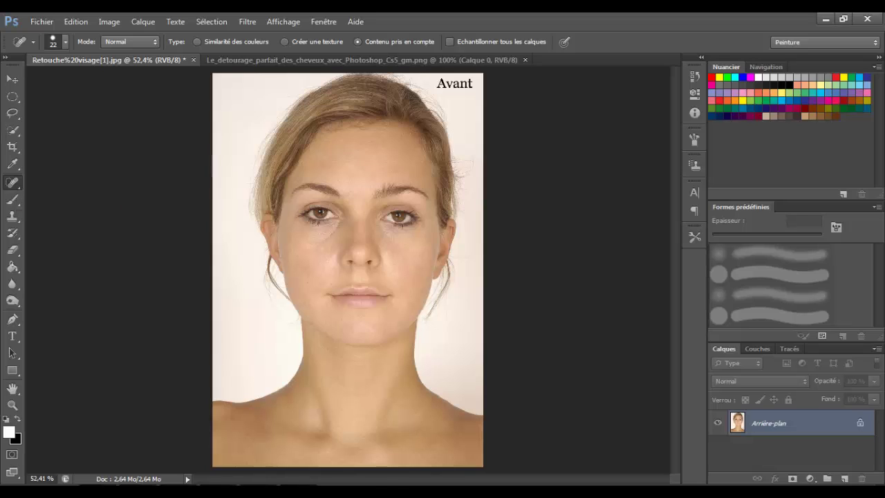
left_click_drag(346, 164, 358, 164)
left_click(193, 60)
key("n")
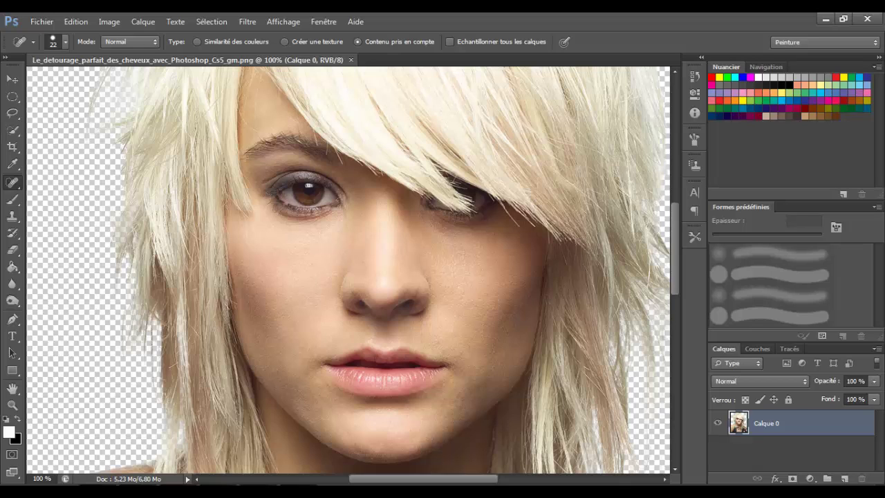
- Set the Spot Healing Brush size to 11 px for the blonde portrait
left_click(65, 41)
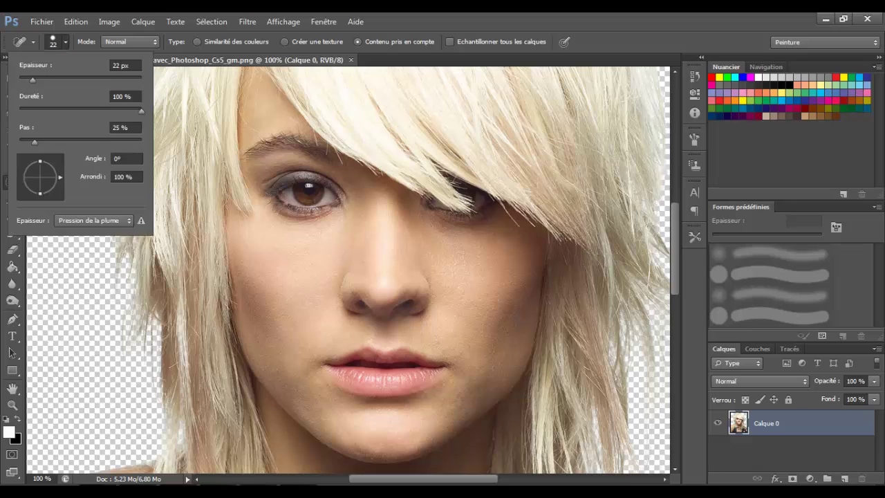
key("Down")
key("Down")
key("Down")
key("Down")
key("Down")
key("Down")
key("Down")
key("Down")
key("Down")
key("Down")
key("Down")
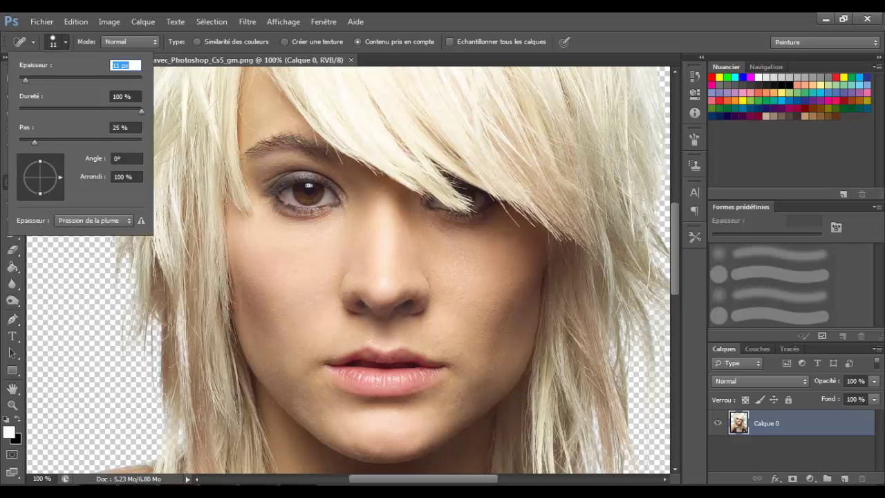
key("Return")
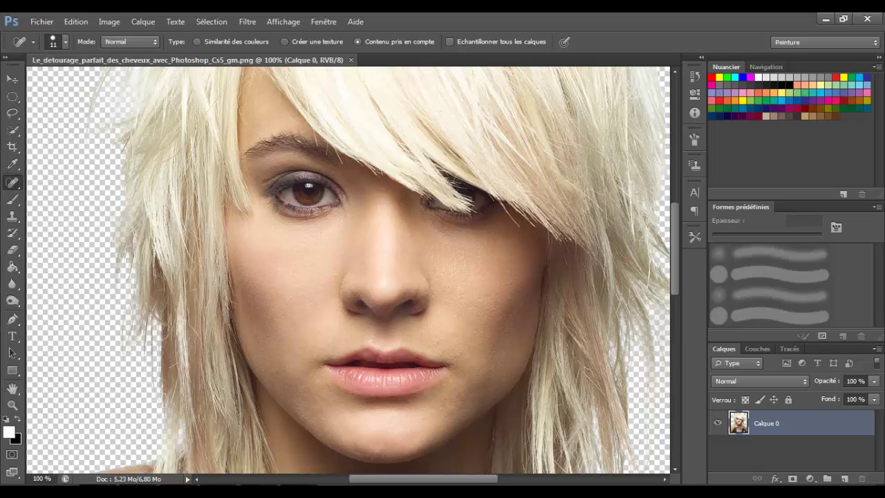
- Heal the marks on the upper lid at the visible eye's outer corner with the Spot Healing Brush set to Similarité des couleurs
left_click(265, 183)
left_click_drag(266, 182, 291, 171)
key("ctrl+z")
left_click(197, 41)
left_click_drag(267, 180, 292, 169)
- Patch the outer part of the visible eye's upper lid with the Patch tool, sampling nearby skin
left_click(12, 183)
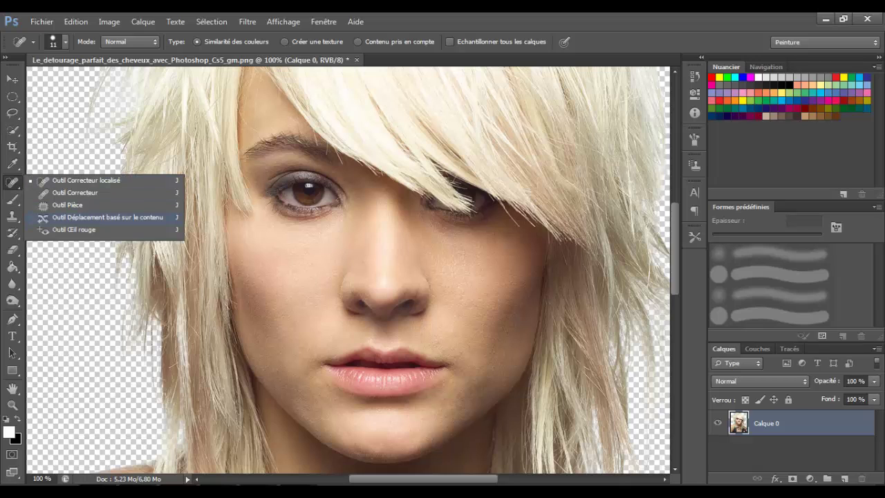
left_click(67, 205)
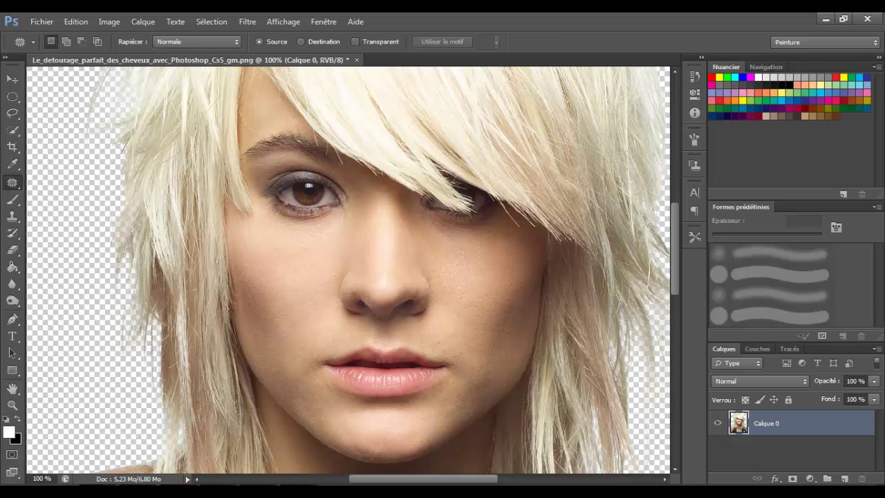
mouse_move(267, 180)
left_mouse_down()
mouse_move(307, 179)
mouse_move(279, 179)
left_mouse_up()
key("ctrl+d")
left_click_drag(263, 179, 253, 171)
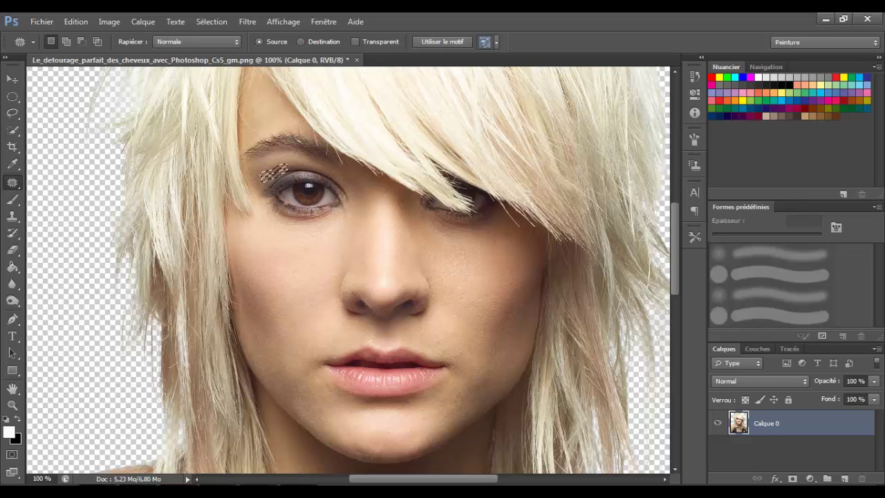
key("ctrl+d")
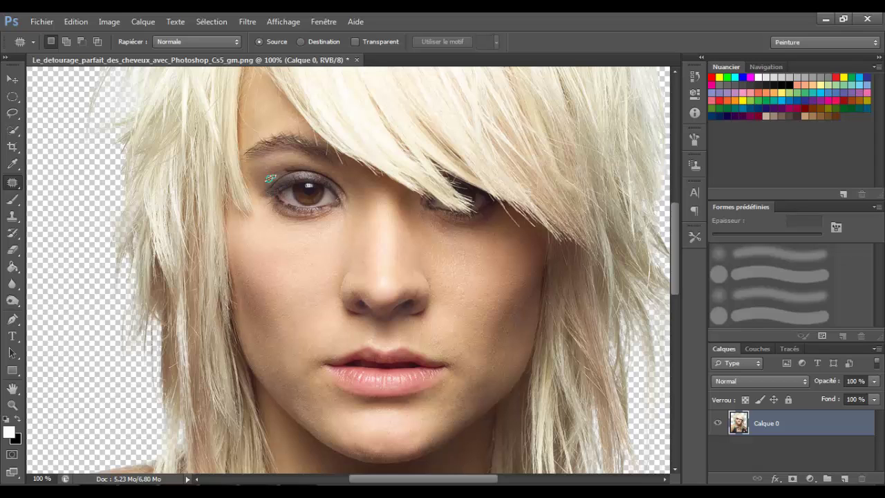
- Patch the tiny leftover marks right at the outer corner of the visible eye
left_click_drag(270, 179, 268, 178)
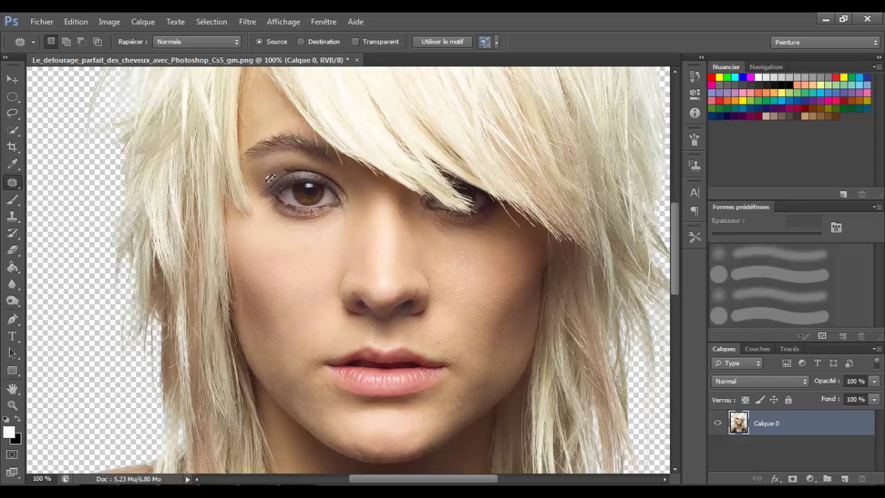
key("ctrl+d")
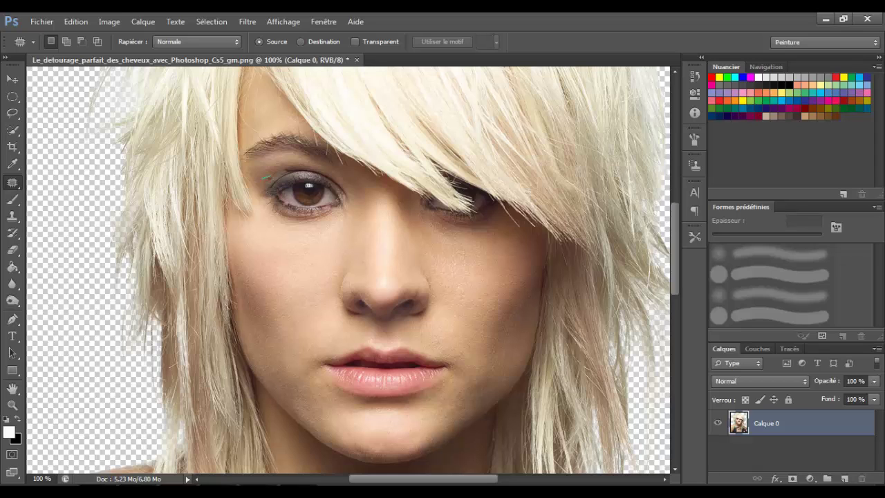
left_click_drag(265, 182, 267, 180)
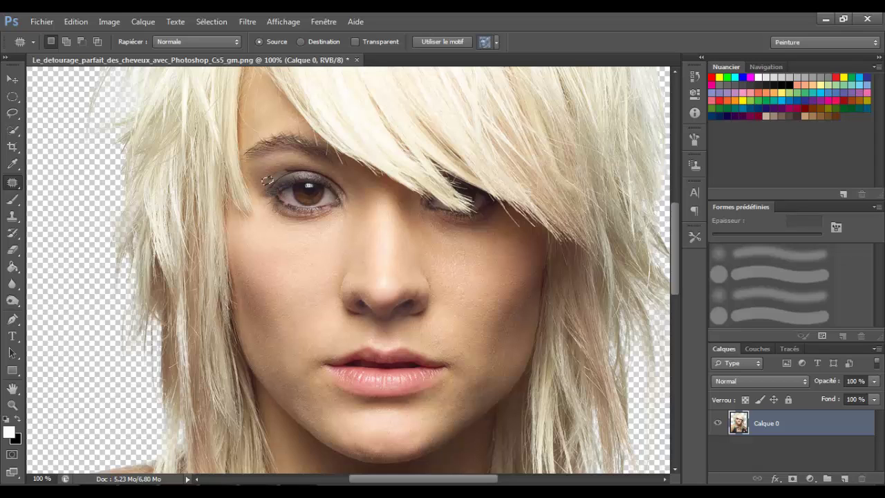
key("ctrl+d")
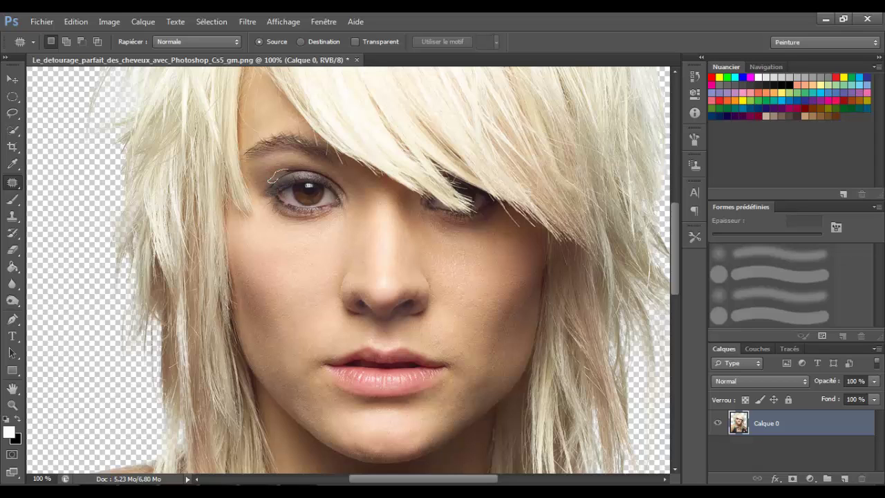
- Patch the remaining small marks along the outer edge of the eye shadow above the visible eye
left_click_drag(272, 176, 271, 172)
key("ctrl+d")
mouse_move(269, 173)
left_mouse_down()
mouse_move(285, 179)
mouse_move(274, 173)
left_mouse_up()
key("ctrl+d")
left_click_drag(273, 174, 274, 174)
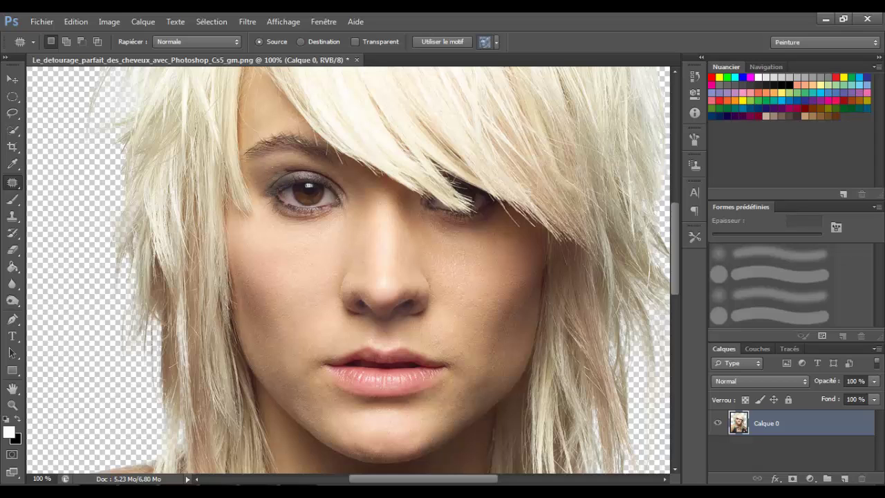
key("ctrl+d")
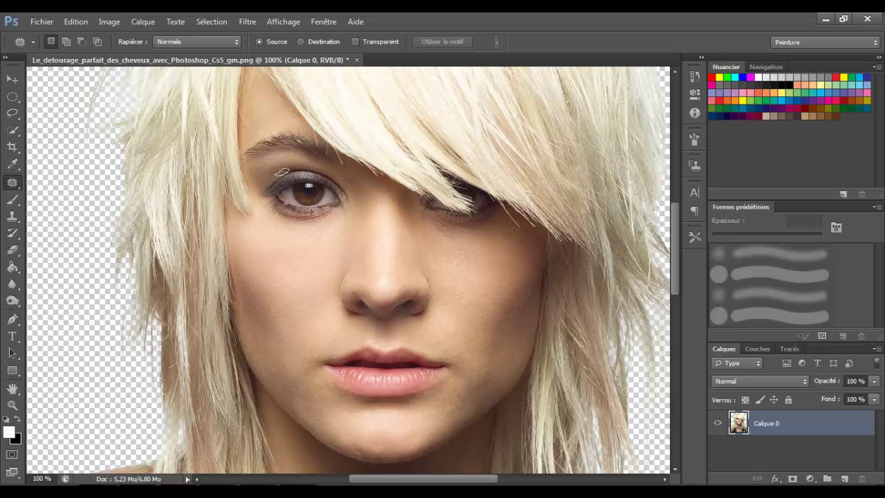
left_click_drag(282, 172, 280, 173)
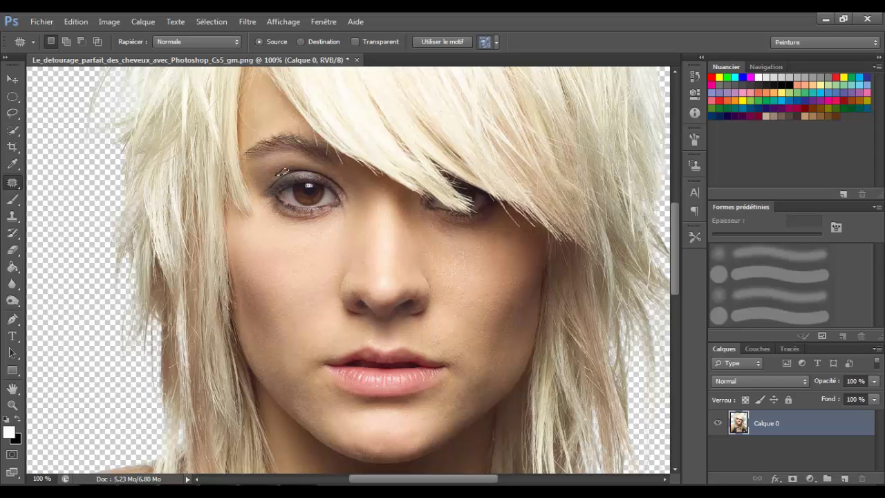
key("ctrl+d")
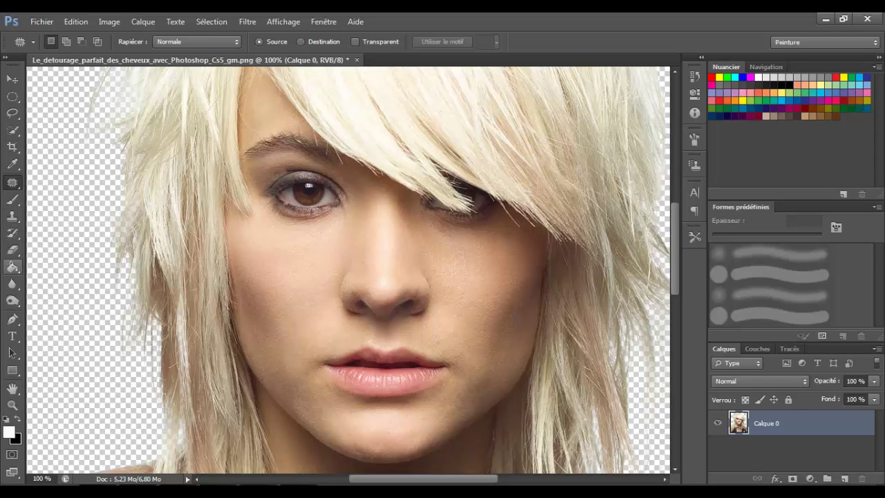
left_click(13, 284)
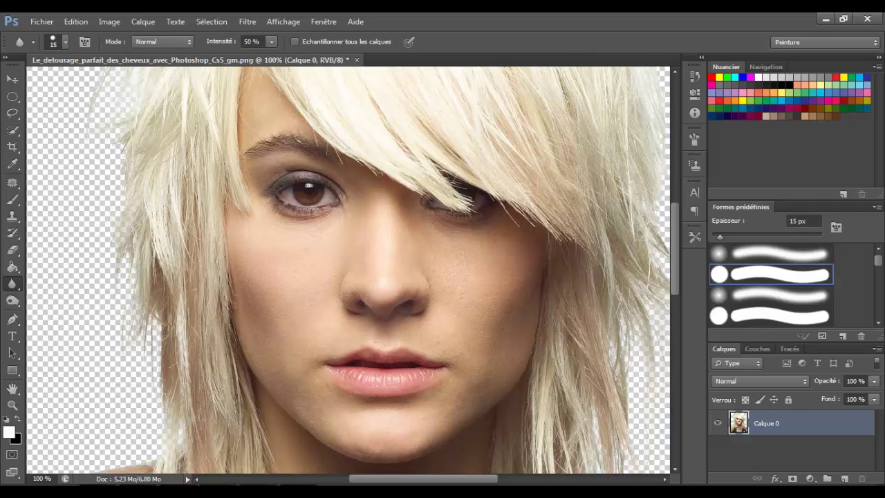
left_click(13, 199)
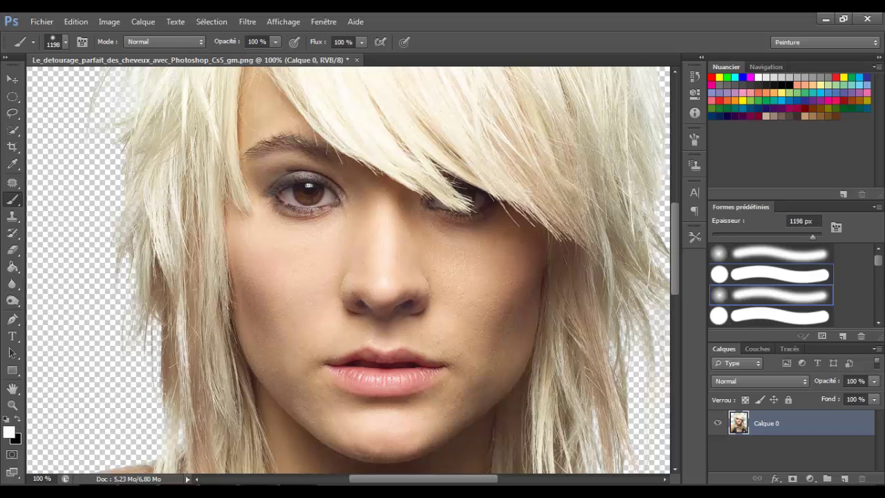
key("j")
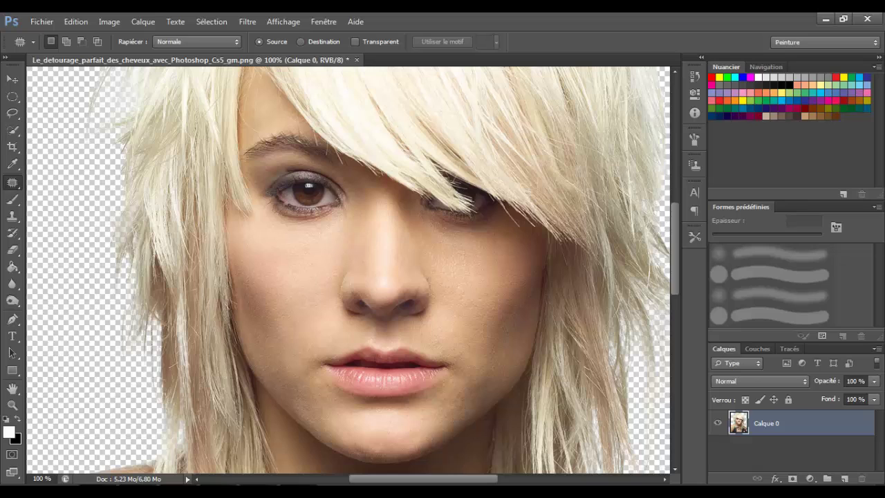
- Heal two small spots on the outer cheek below the hair-covered eye with the Spot Healing Brush set to Similarité des couleurs
right_click(13, 183)
left_click(69, 180)
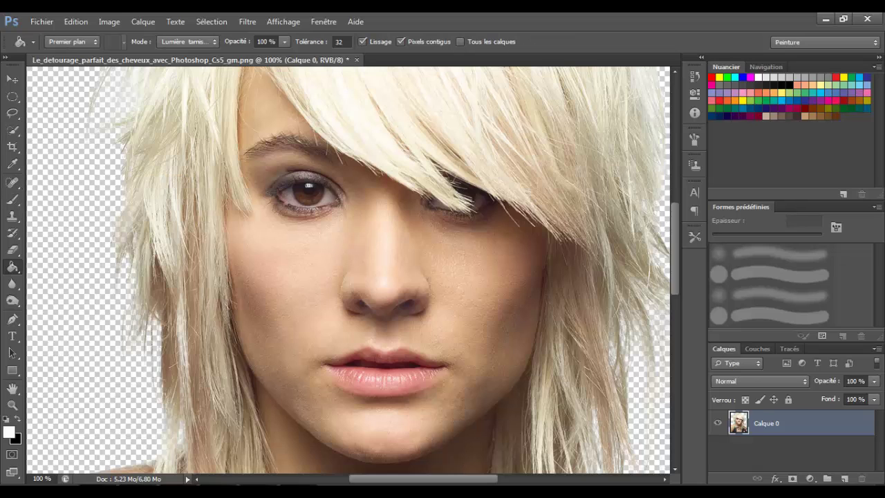
key("b")
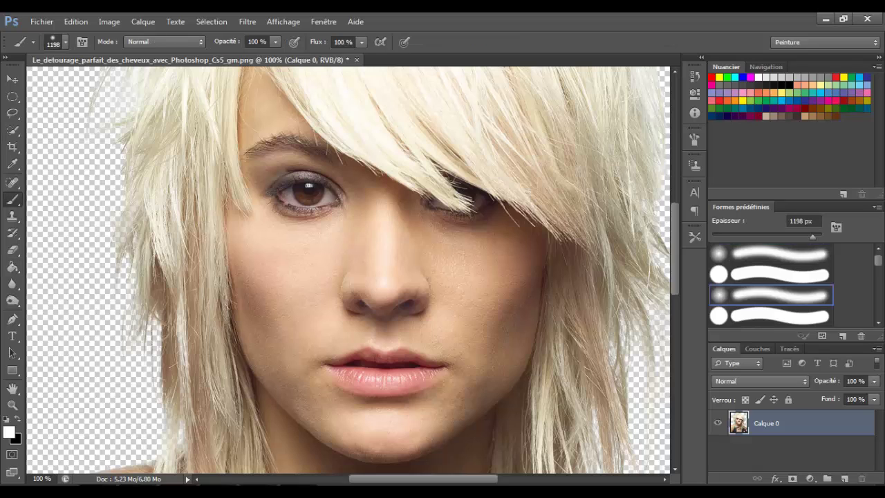
key("j")
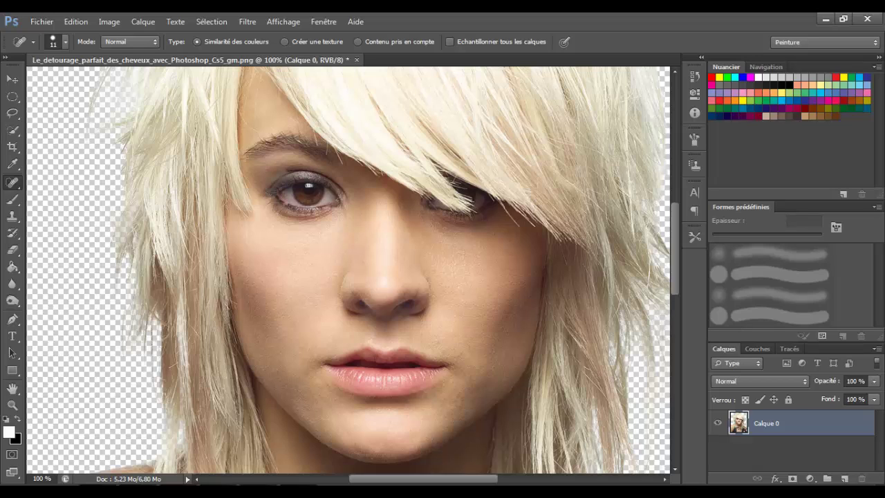
left_click(530, 296)
left_click(506, 329)
- Fit the whole blonde portrait in the view and activate the Brush tool
left_click(13, 405)
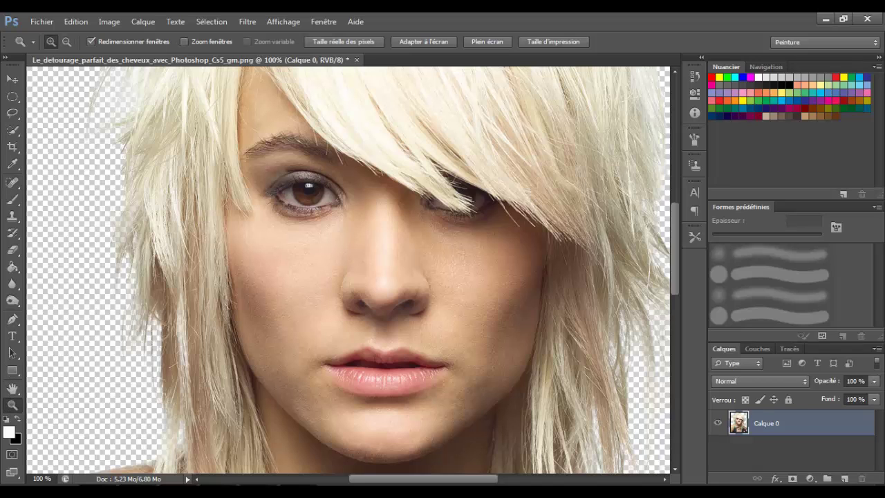
key("ctrl+0")
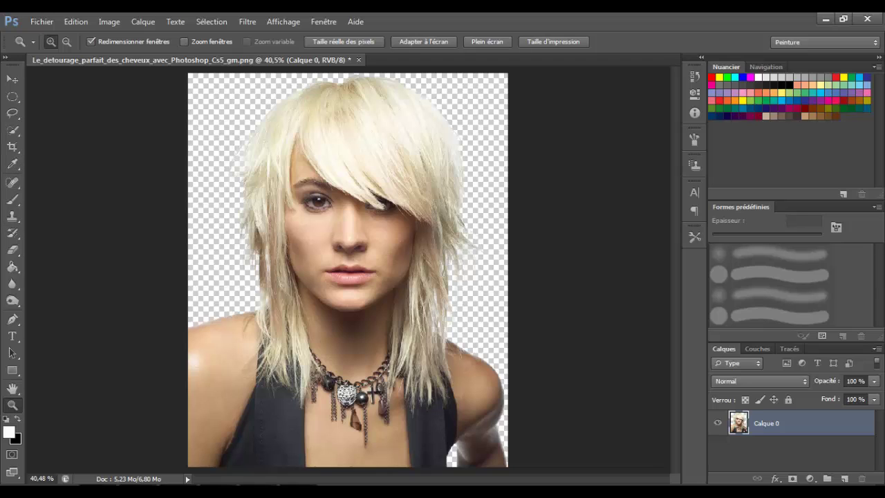
key("b")
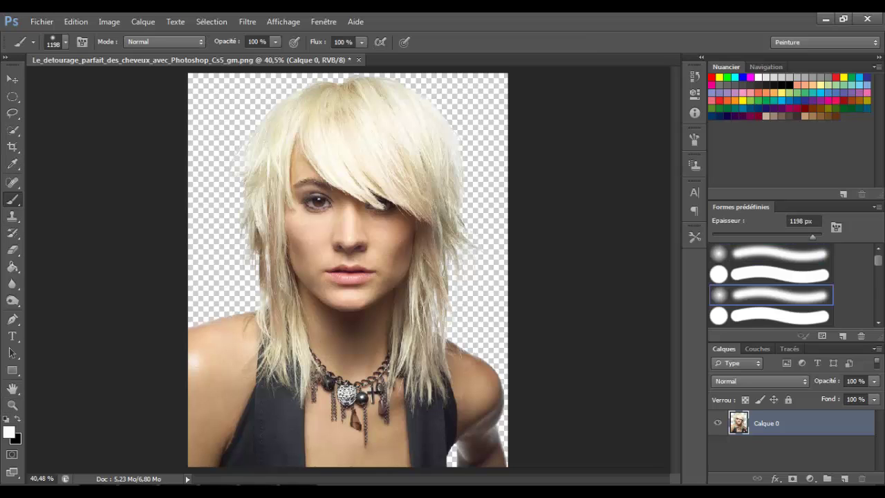